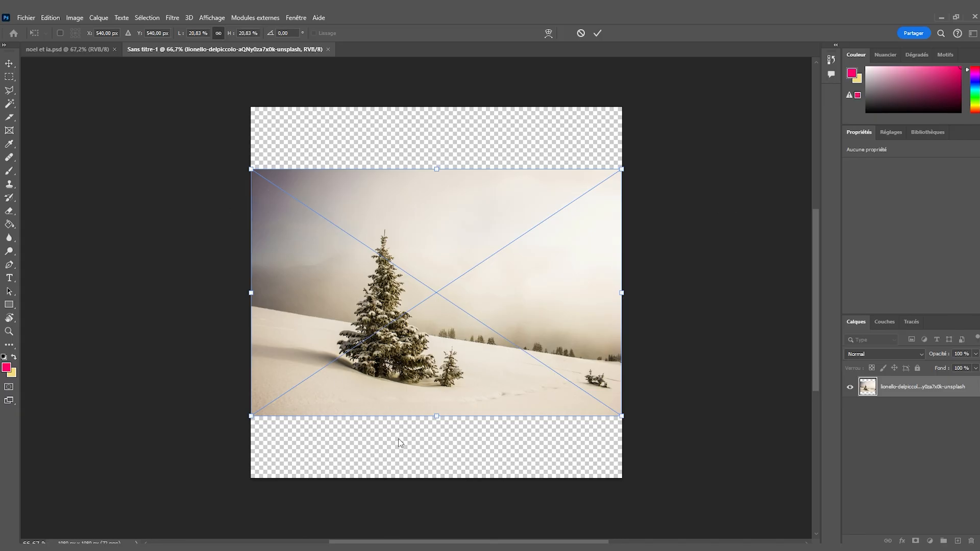
- Try flipping the placed tree photo horizontally and vertically, undoing each flip
{"action": "left_click", "coordinate": [388, 437]}
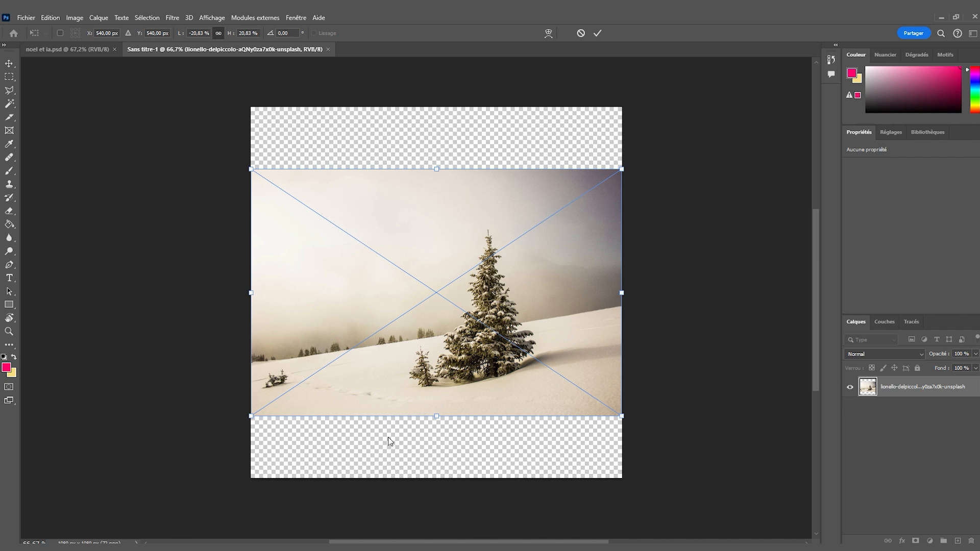
{"action": "key", "text": "ctrl+z"}
{"action": "key", "text": "ctrl+z"}
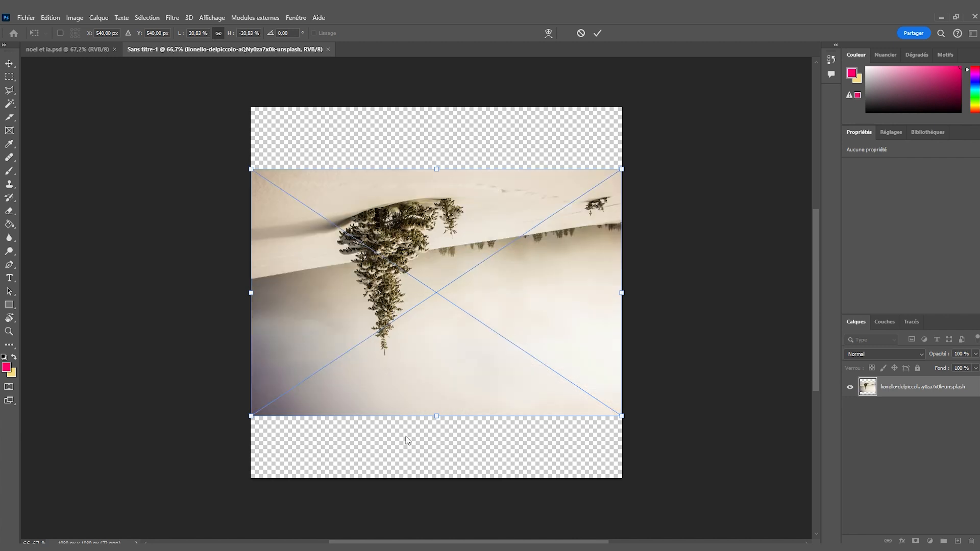
{"action": "key", "text": "ctrl+z"}
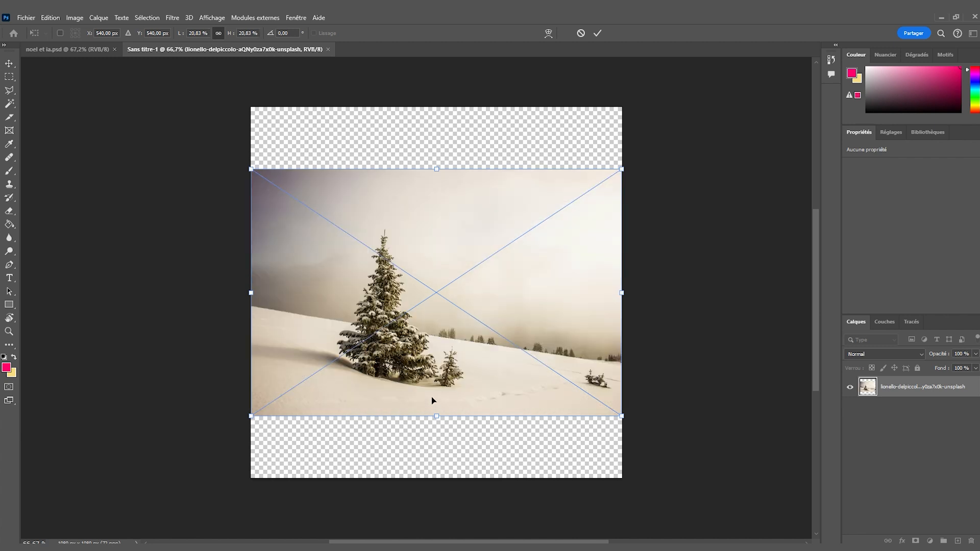
- Scale the placed tree photo proportionally to 1620 × 1080 px so it fills the square canvas
{"action": "left_click_drag", "start_coordinate": [435, 419], "coordinate": [437, 460]}
{"action": "key", "text": "Escape"}
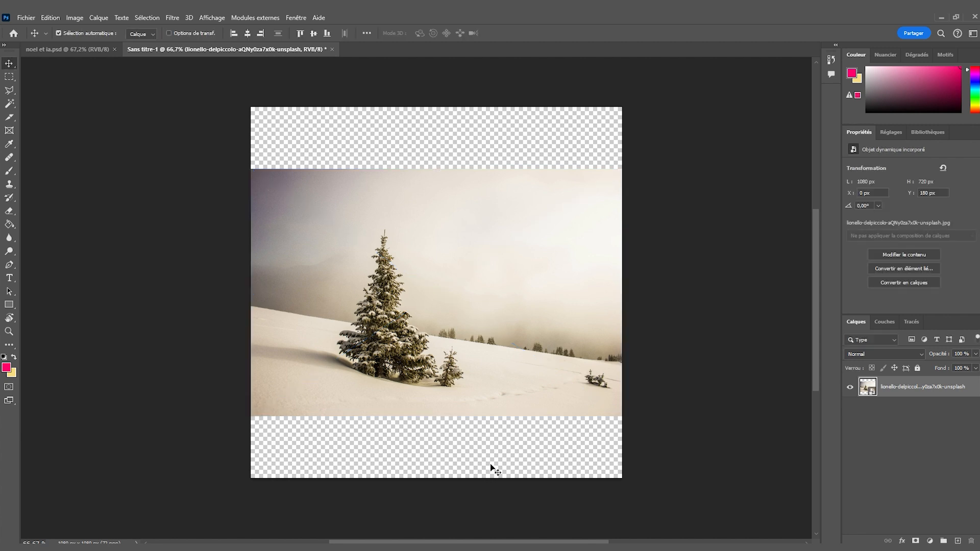
{"action": "left_click_drag", "start_coordinate": [437, 415], "coordinate": [438, 476]}
{"action": "key", "text": "Return"}
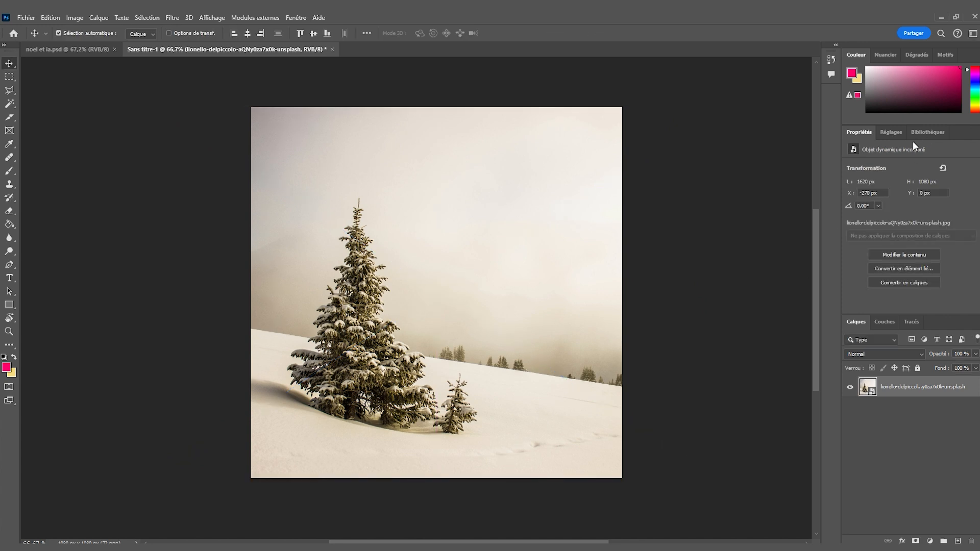
- Preview the adjustment presets on the photo, browsing the Paysage, Réparation de photos and Noir et blanc categories
{"action": "left_click", "coordinate": [886, 133]}
{"action": "left_click", "coordinate": [909, 166]}
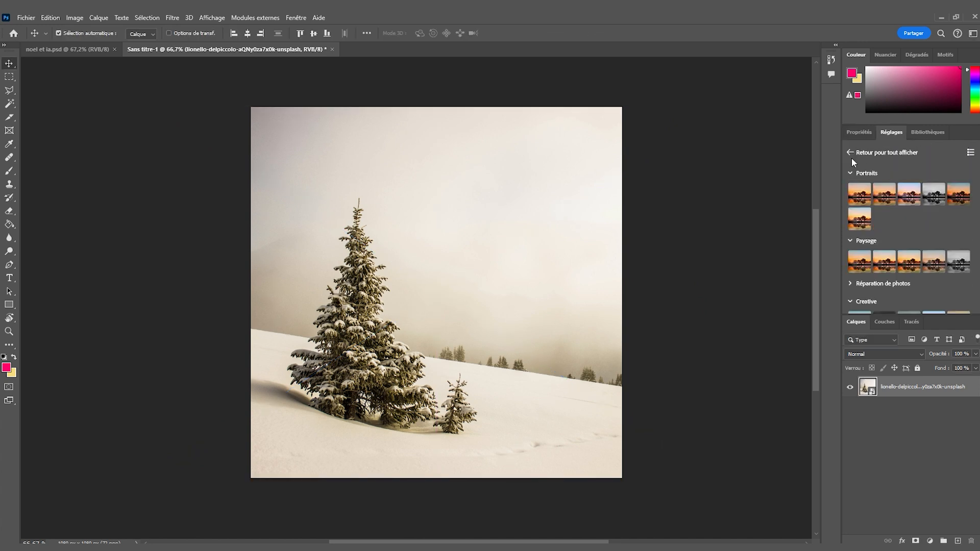
{"action": "left_click", "coordinate": [848, 173]}
{"action": "left_click", "coordinate": [850, 191]}
{"action": "left_click", "coordinate": [870, 152]}
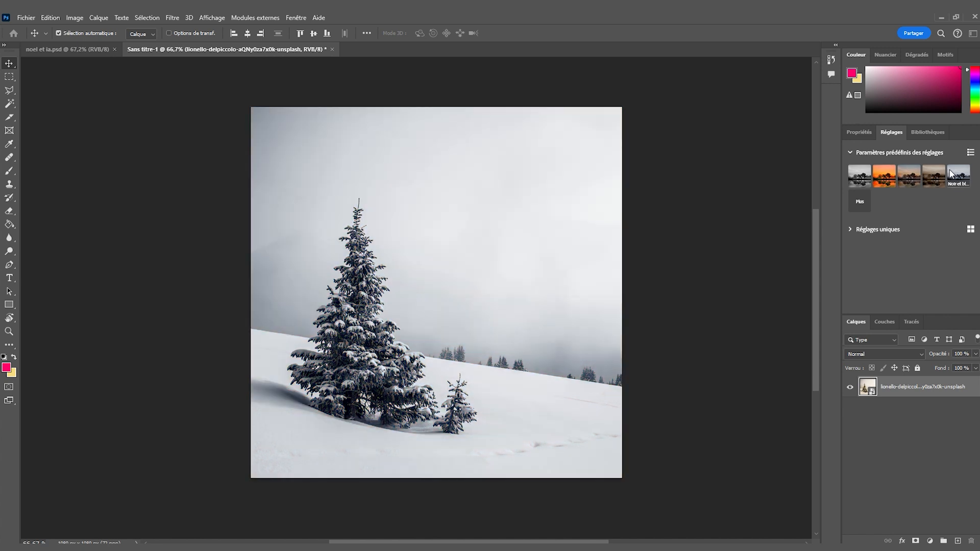
{"action": "left_click", "coordinate": [858, 199]}
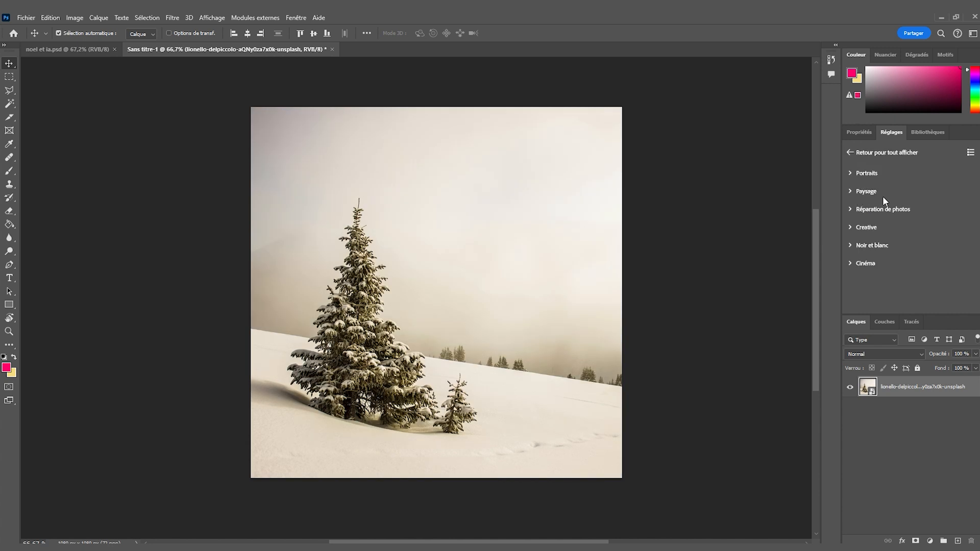
{"action": "left_click", "coordinate": [850, 188]}
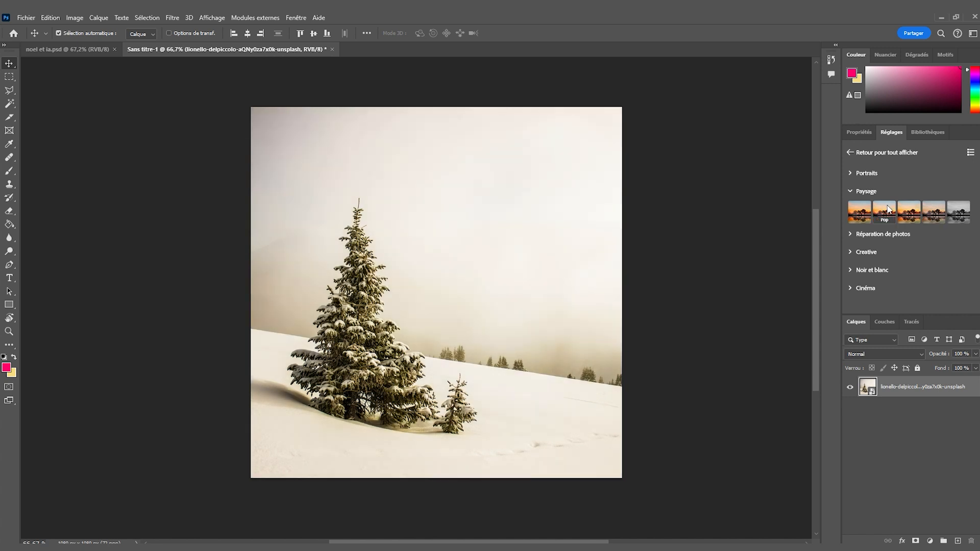
{"action": "left_click", "coordinate": [888, 233]}
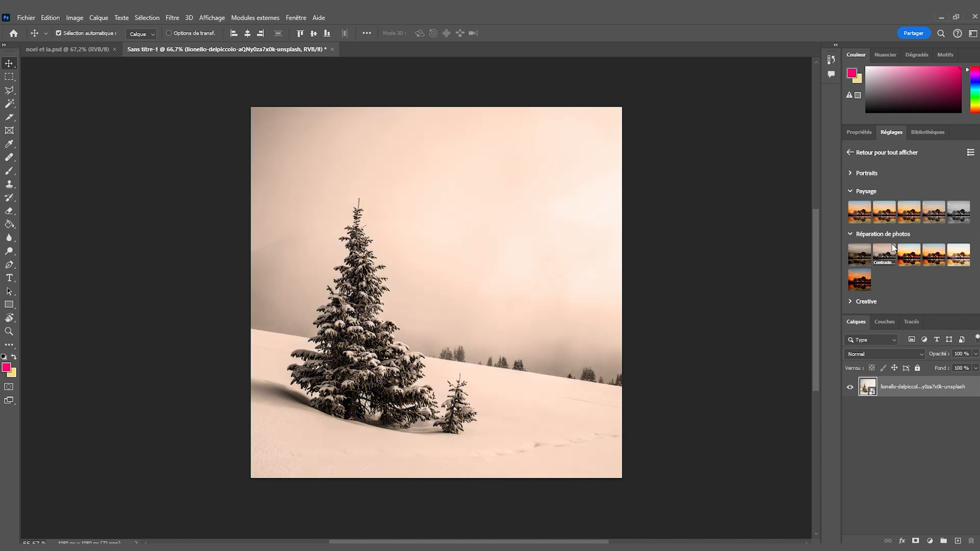
{"action": "left_click", "coordinate": [849, 236]}
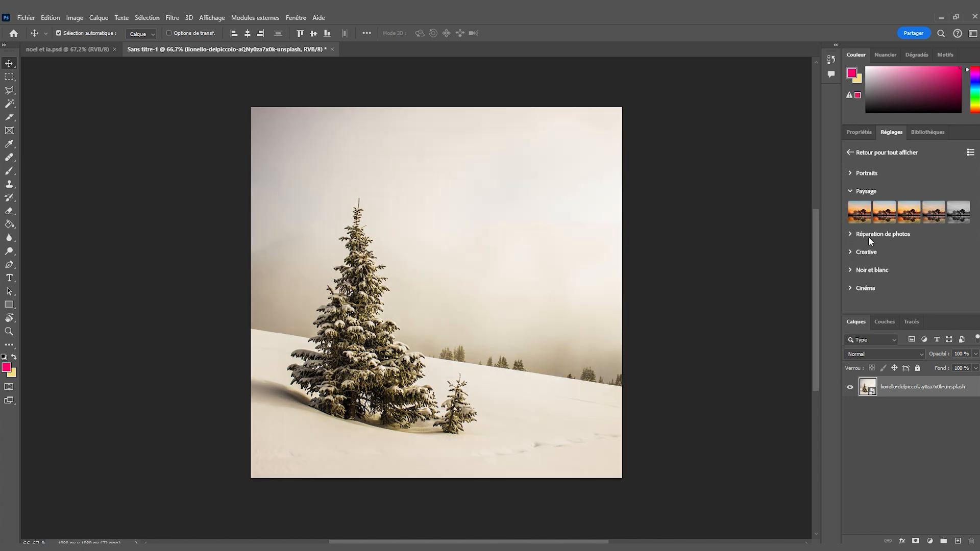
{"action": "left_click", "coordinate": [848, 270]}
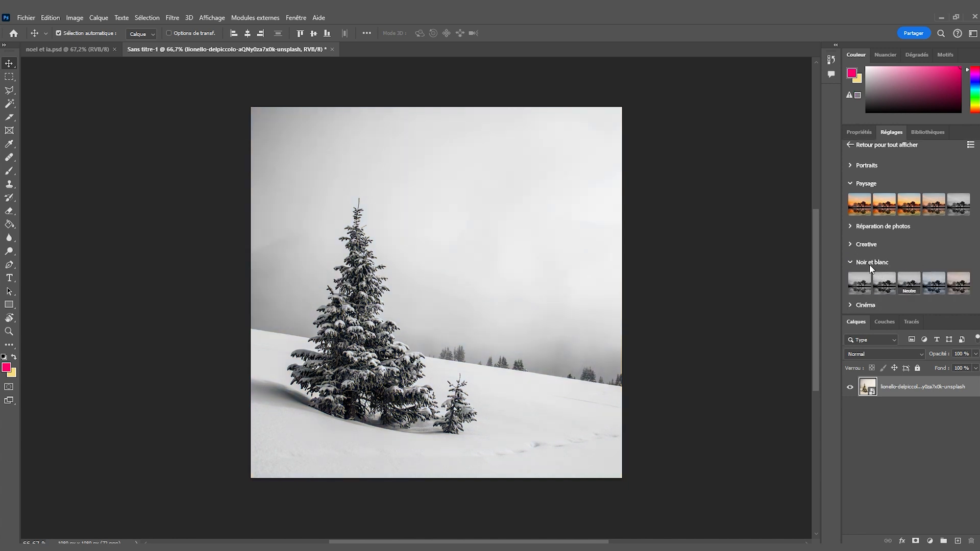
{"action": "left_click", "coordinate": [844, 259]}
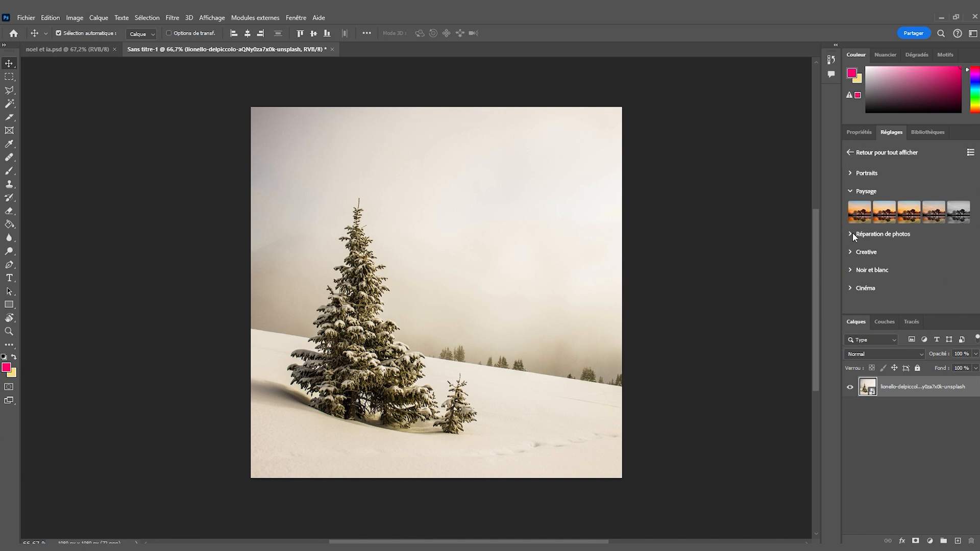
- Try the Paysage - Pop adjustment preset on the photo, inspect its Luminosité/Contraste layer, and delete the preset group
{"action": "left_click", "coordinate": [851, 234]}
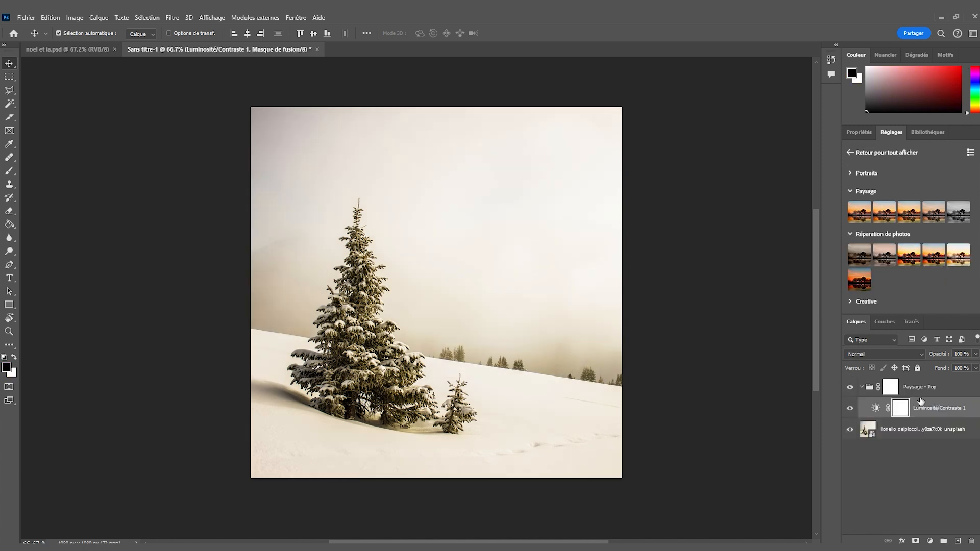
{"action": "left_click", "coordinate": [876, 408]}
{"action": "left_click", "coordinate": [899, 387]}
{"action": "left_click", "coordinate": [878, 407]}
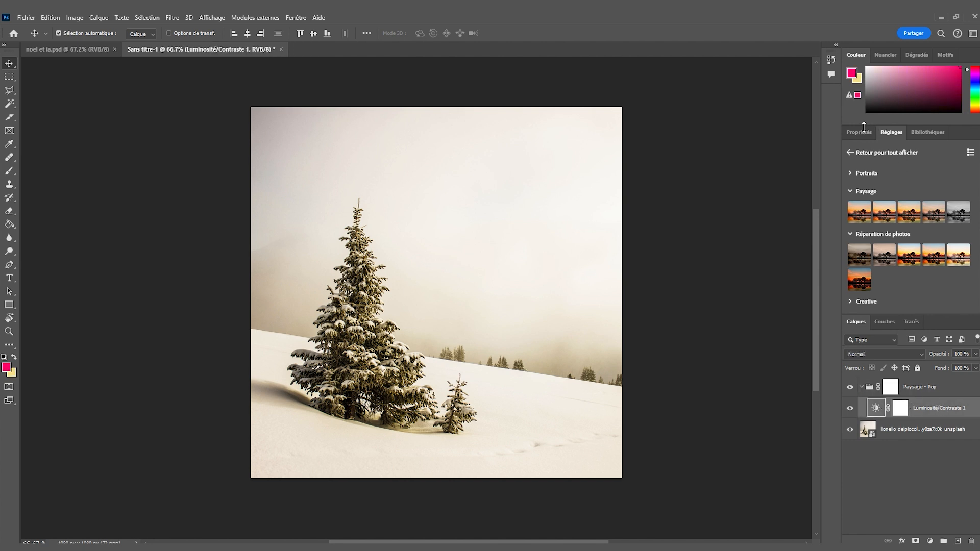
{"action": "left_click", "coordinate": [859, 132]}
{"action": "left_click", "coordinate": [930, 388]}
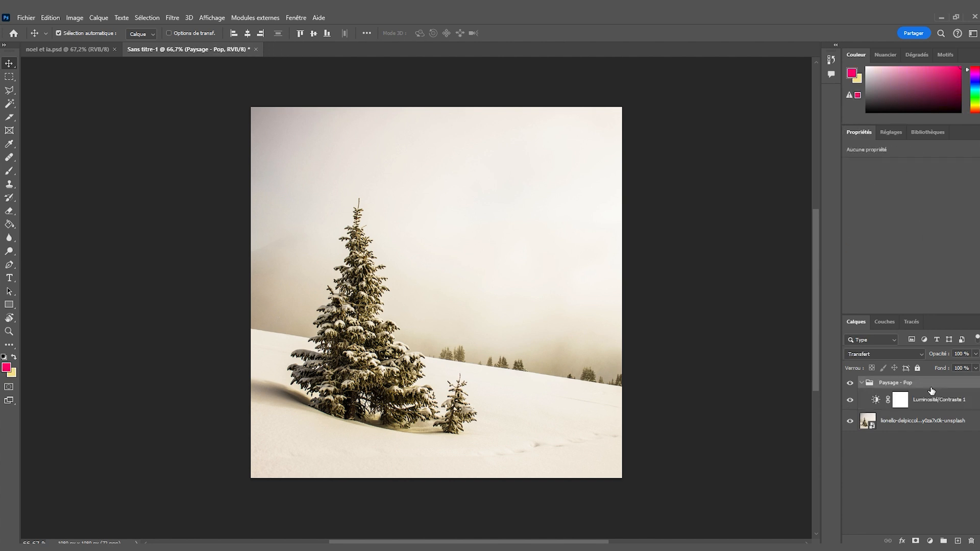
{"action": "key", "text": "Delete"}
- Apply the Froide preset from the Noir et blanc category to the photo
{"action": "left_click", "coordinate": [894, 132]}
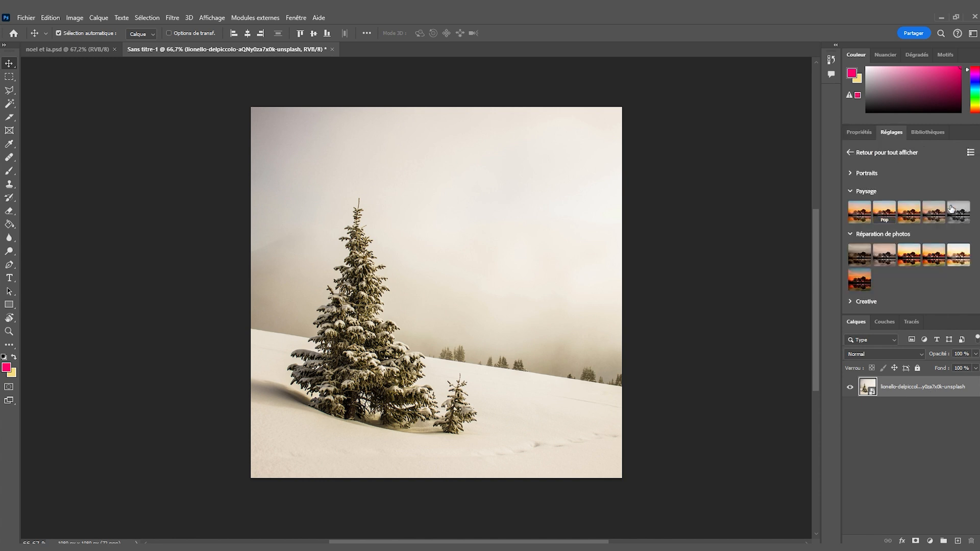
{"action": "scroll", "coordinate": [931, 225], "scroll_direction": "down", "scroll_amount": 2}
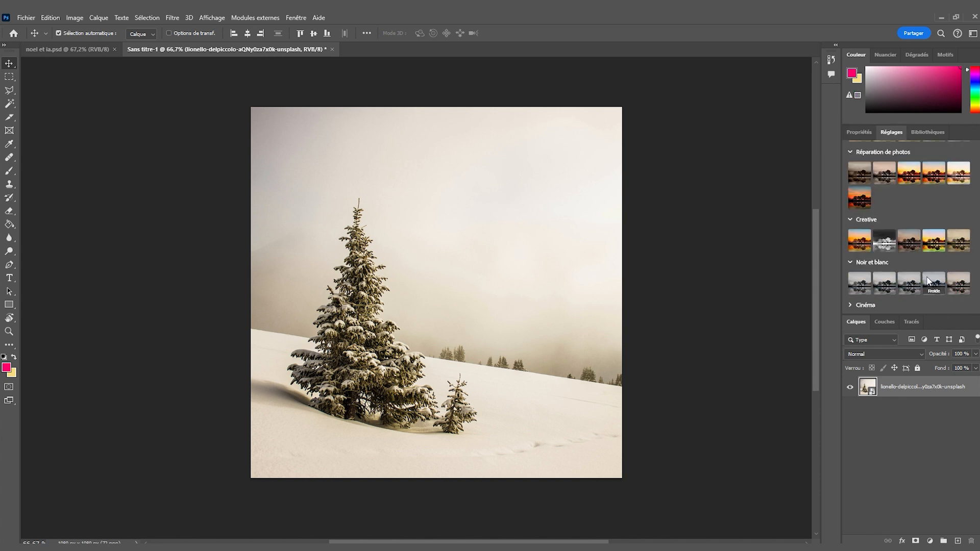
{"action": "left_click", "coordinate": [928, 280]}
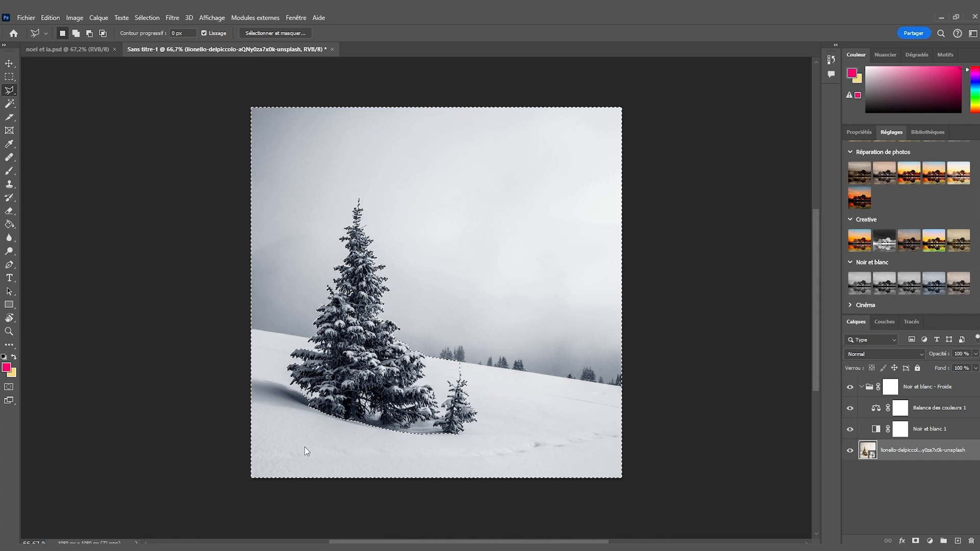
- Select a tall rectangular area of snow beside the trees and generate "bonhomme de neige mignon" in it with Generative Fill
{"action": "key", "text": "ctrl+d"}
{"action": "left_click", "coordinate": [8, 76]}
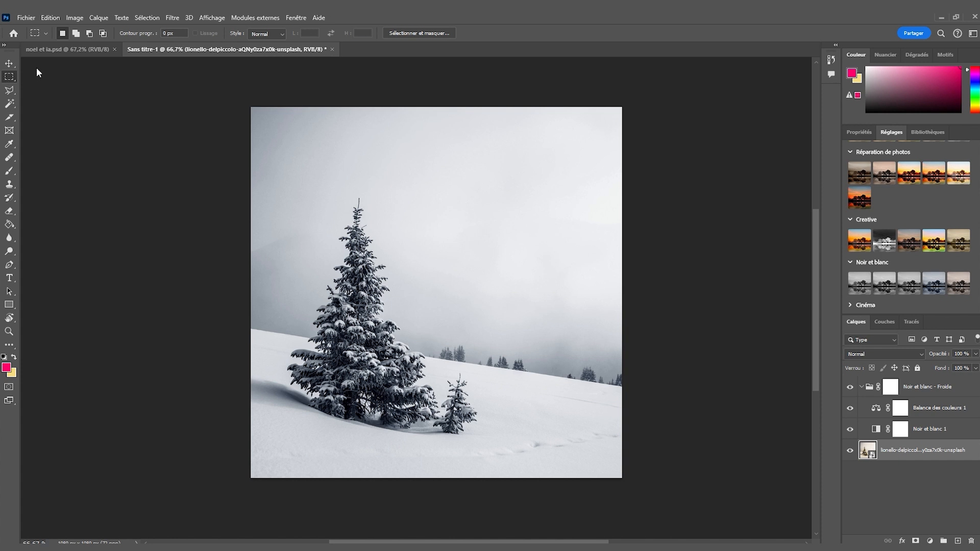
{"action": "left_click_drag", "start_coordinate": [495, 248], "coordinate": [614, 467]}
{"action": "key", "text": "Return"}
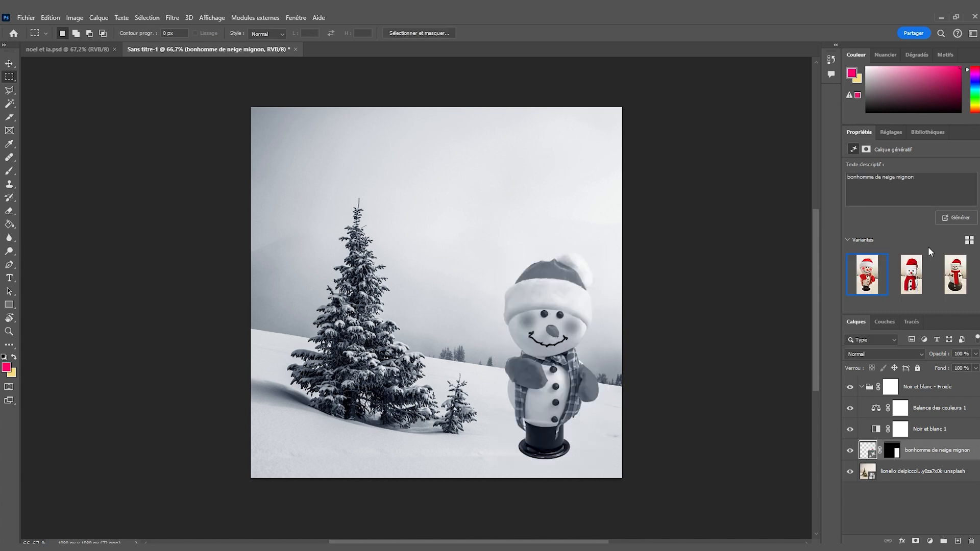
- Compare the snowman variations, generate another set from the same prompt, and choose the snowman with the black top hat
{"action": "left_click", "coordinate": [911, 275]}
{"action": "left_click", "coordinate": [946, 280]}
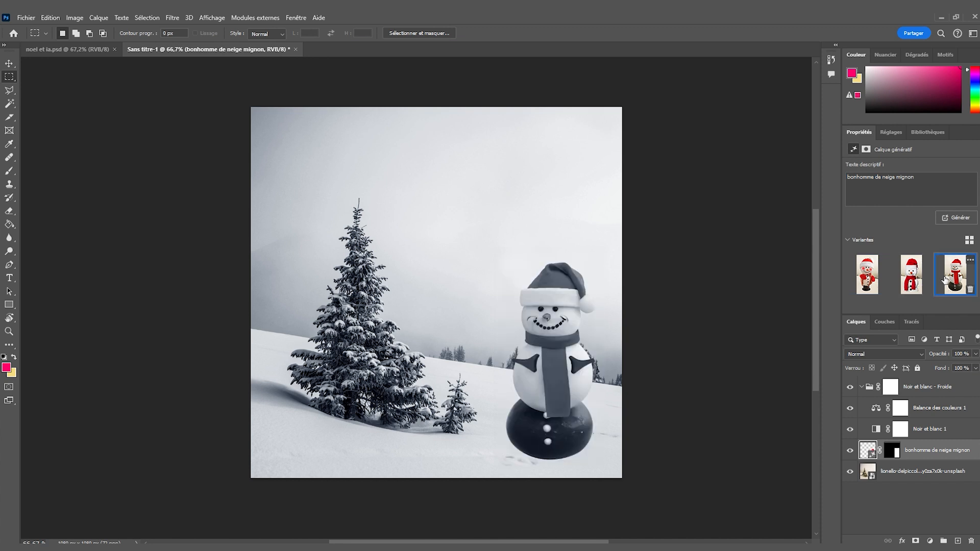
{"action": "scroll", "coordinate": [695, 332], "scroll_direction": "down", "scroll_amount": 1}
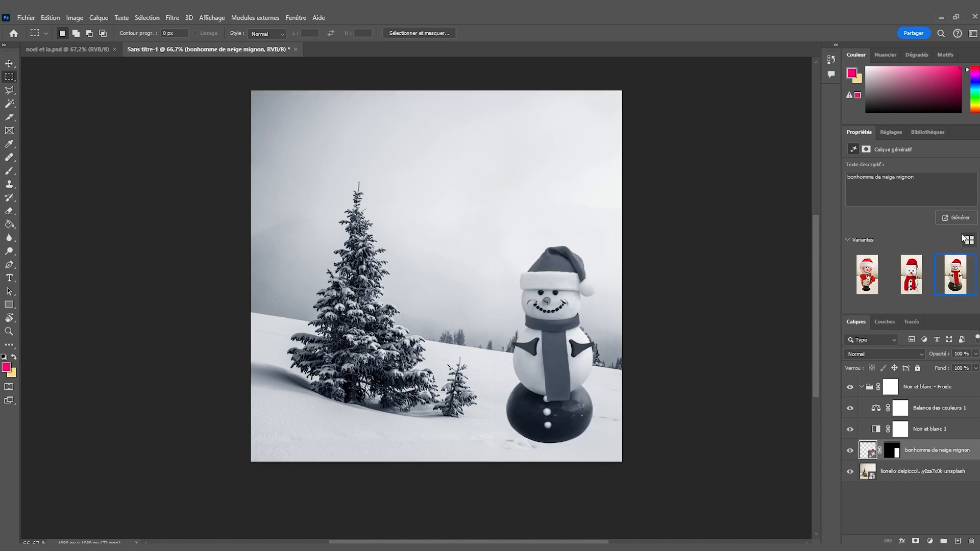
{"action": "left_click", "coordinate": [949, 217]}
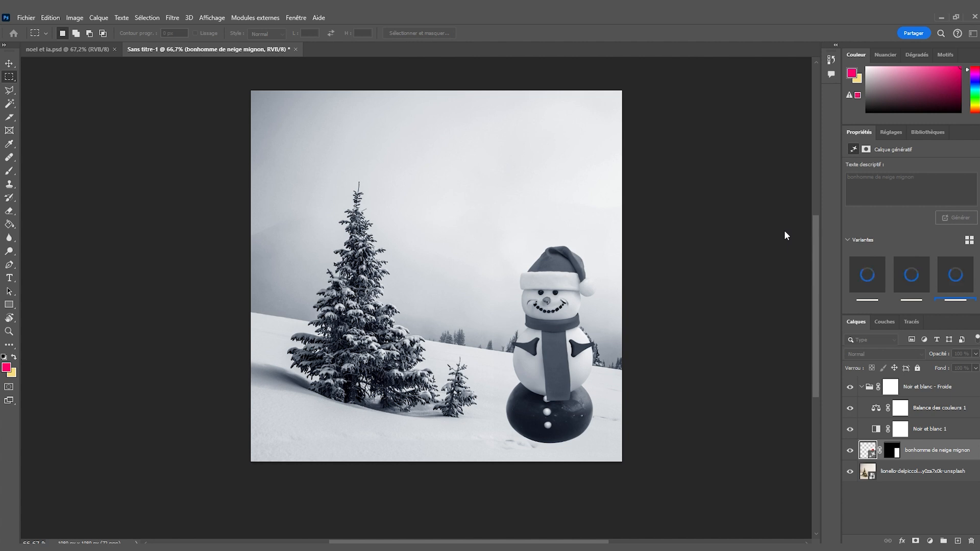
{"action": "left_click", "coordinate": [901, 273]}
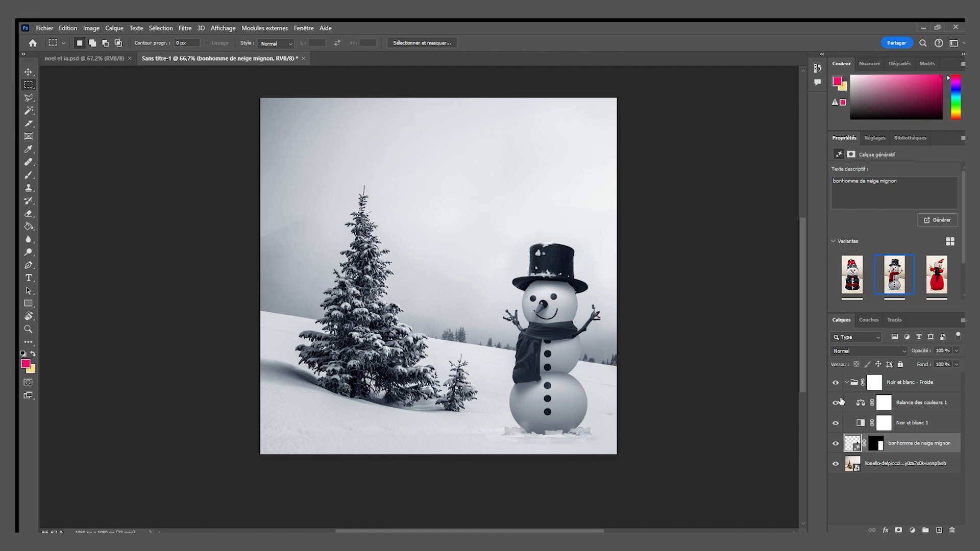
- Hide the Noir et blanc - Froide group and compare the snowman variations in colour, keeping the top hat and red scarf one
{"action": "left_click", "coordinate": [835, 382]}
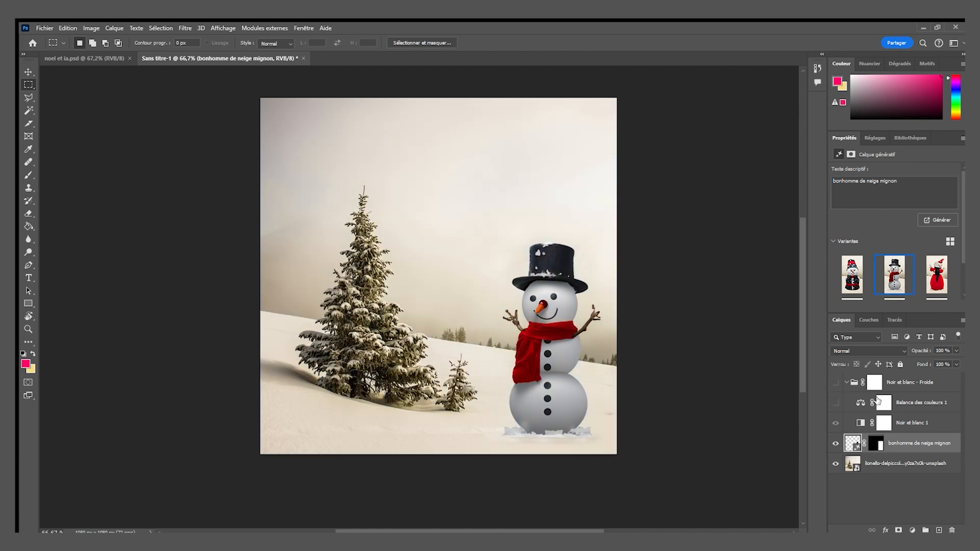
{"action": "left_click", "coordinate": [936, 275]}
{"action": "left_click", "coordinate": [852, 275]}
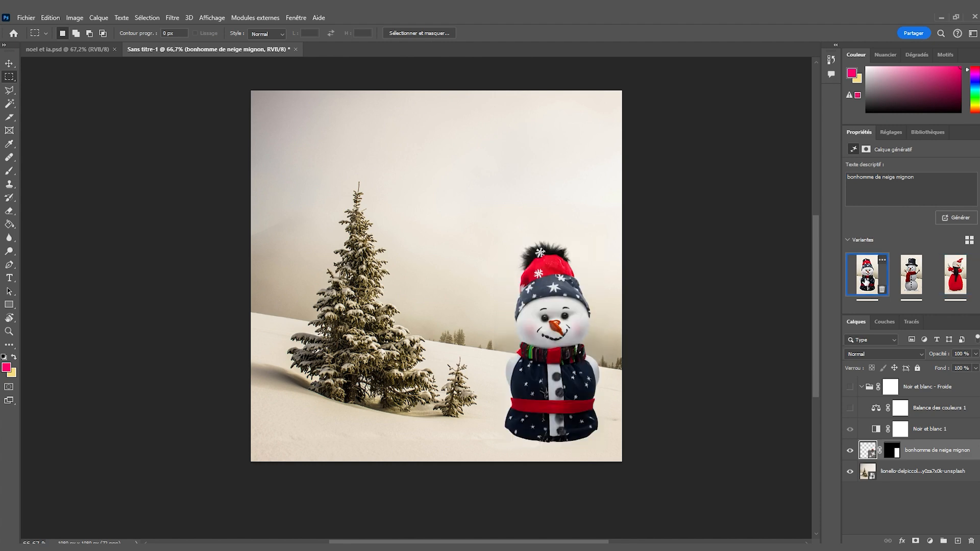
{"action": "left_click", "coordinate": [911, 276]}
{"action": "key", "text": "v"}
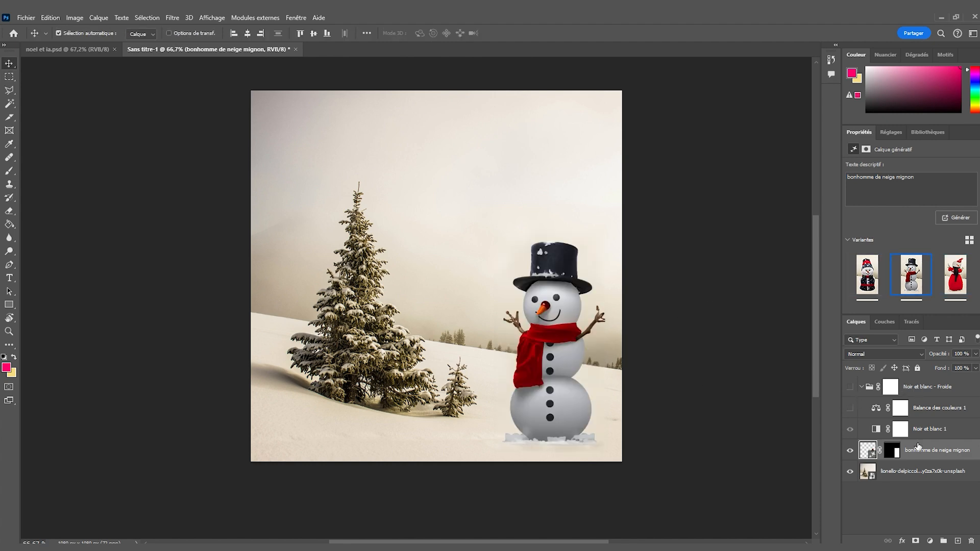
{"action": "key", "text": "ctrl+t"}
{"action": "key", "text": "Escape"}
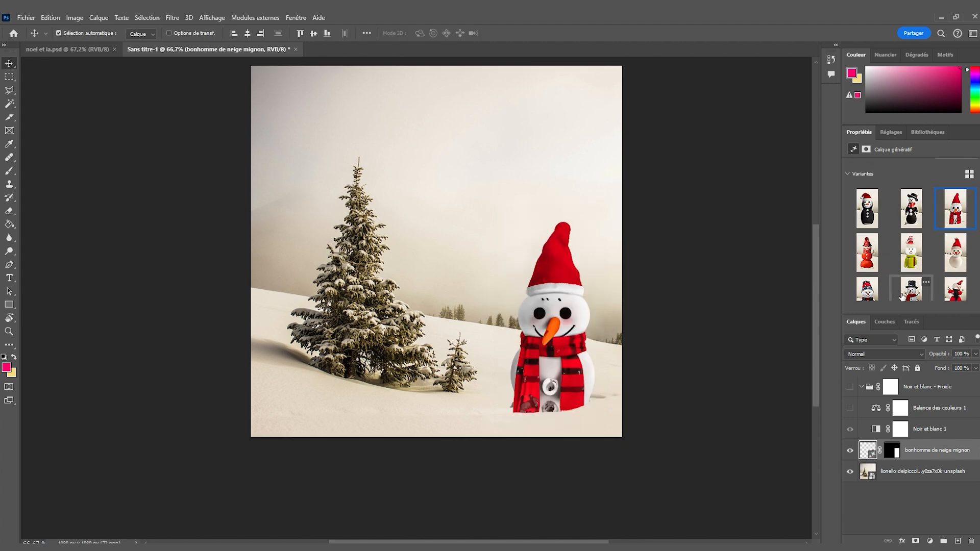
{"action": "left_click", "coordinate": [902, 297]}
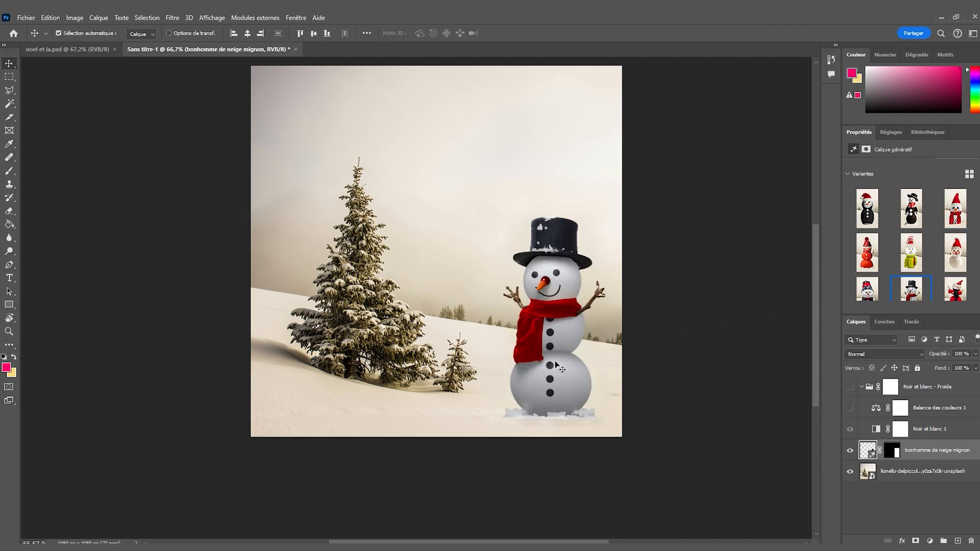
- Select a rectangular area around the large fir on the photo layer and generate "arbre avec des guirlandes de noel" in it
{"action": "left_click", "coordinate": [466, 238]}
{"action": "left_click", "coordinate": [9, 77]}
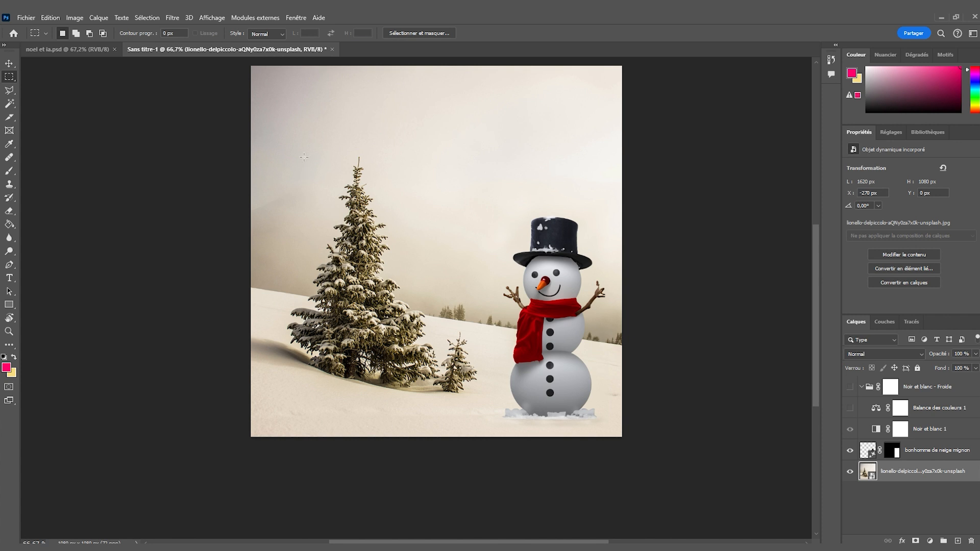
{"action": "left_click_drag", "start_coordinate": [261, 131], "coordinate": [449, 398]}
{"action": "key", "text": "Return"}
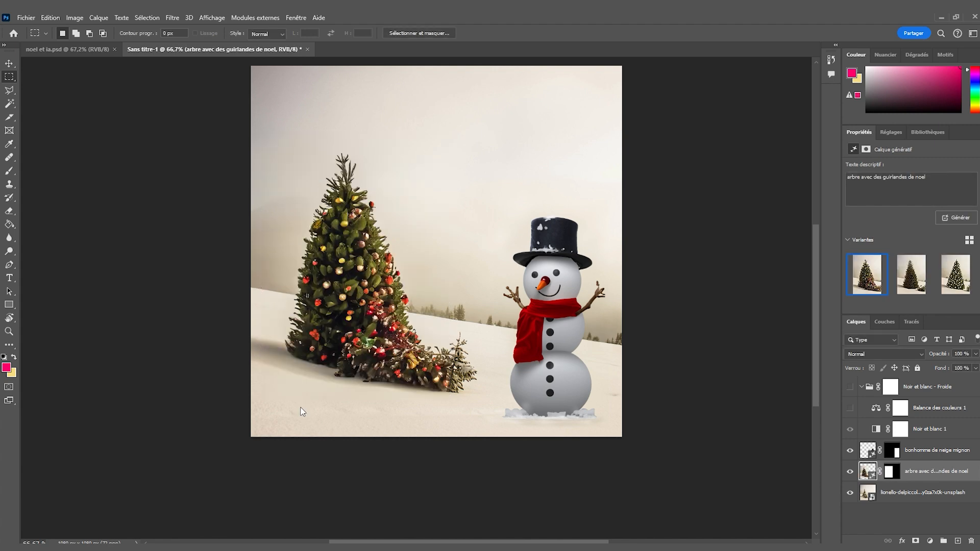
- Compare the tree variations, regenerate with "Refaire l'arbre avec des guirlandes de noel", and choose the snowflake-topped tree with white baubles
{"action": "left_click", "coordinate": [911, 274]}
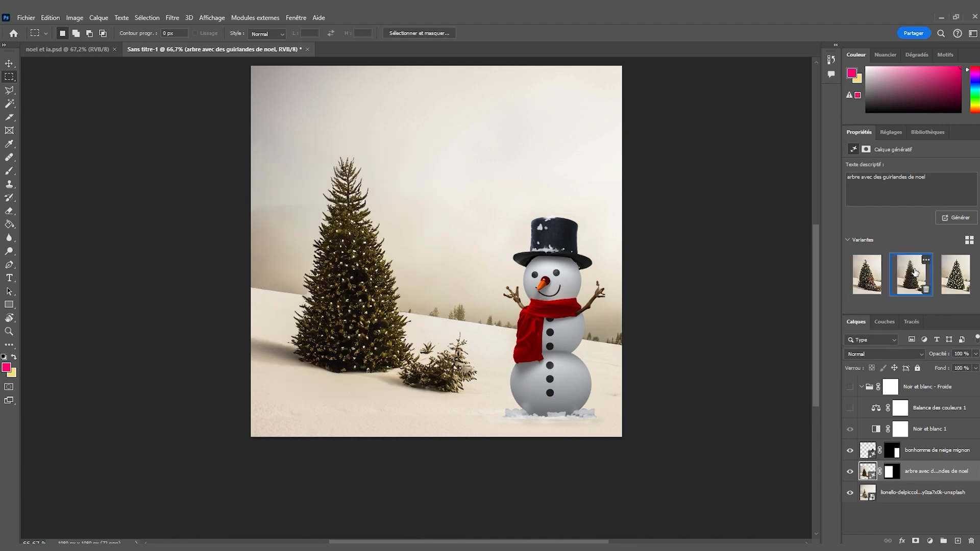
{"action": "left_click", "coordinate": [959, 280]}
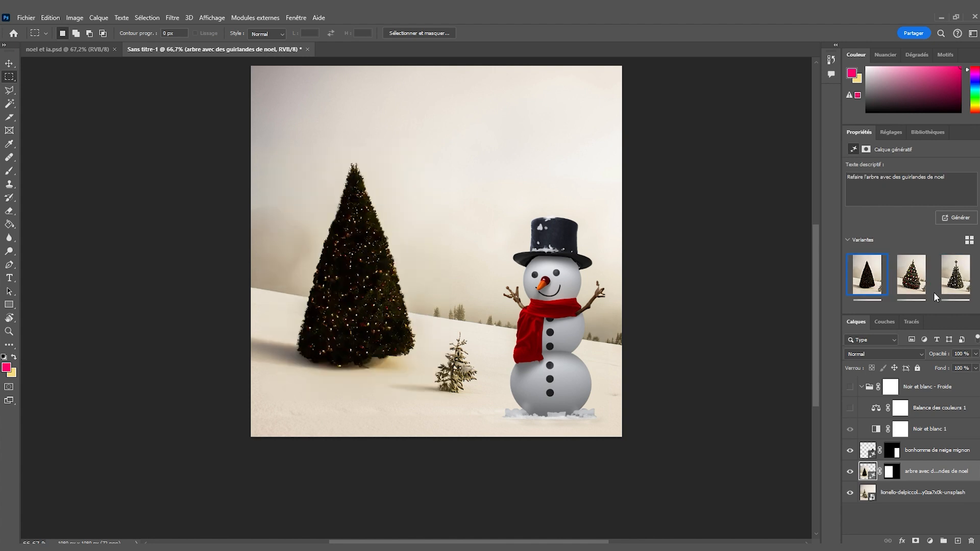
{"action": "left_click", "coordinate": [943, 285]}
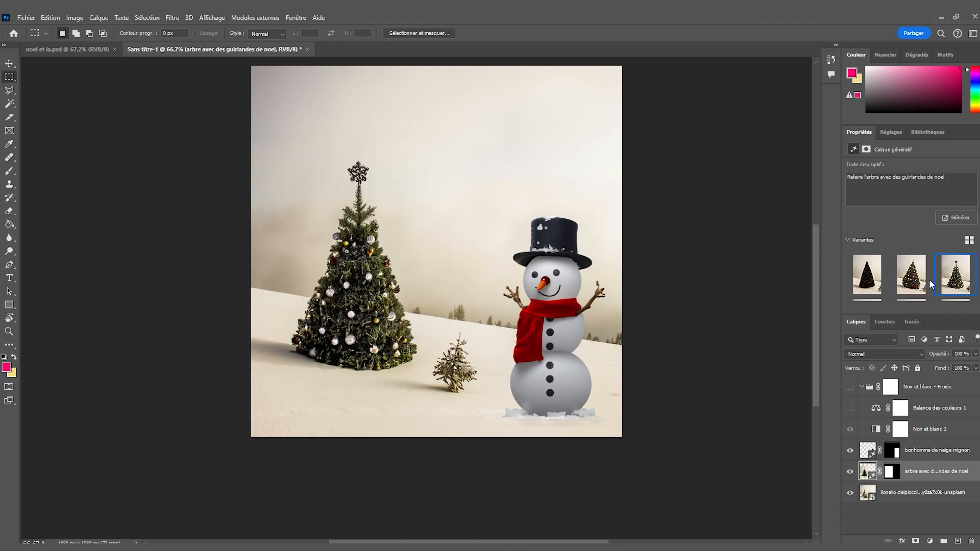
- Reselect the area around the large fir and generate "arbre de noel avec des guirlandes brillantes" in it
{"action": "left_click", "coordinate": [924, 278]}
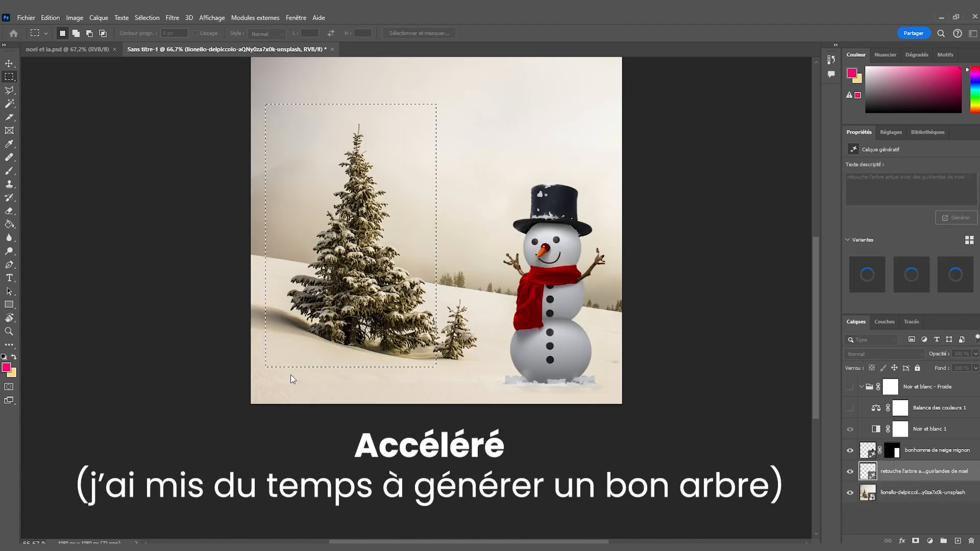
{"action": "left_click_drag", "start_coordinate": [269, 200], "coordinate": [362, 373]}
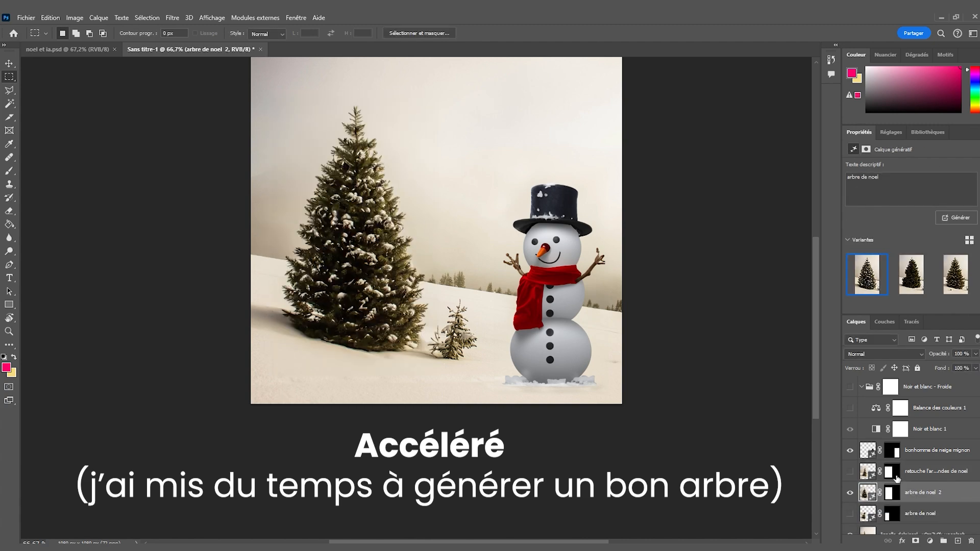
{"action": "left_click_drag", "start_coordinate": [273, 108], "coordinate": [438, 375]}
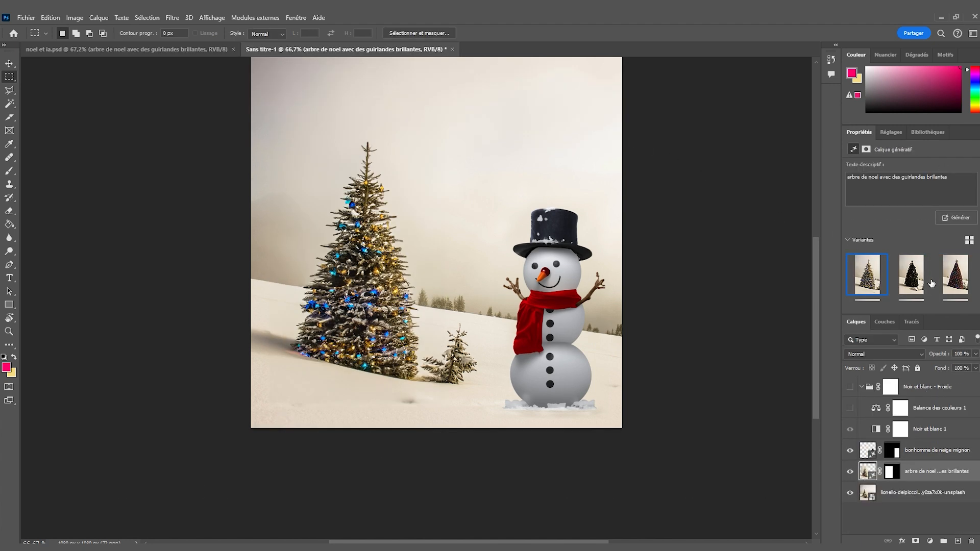
- Compare the tree variations, keep the one with blue and gold lights, and check it against the original fir
{"action": "left_click", "coordinate": [912, 274]}
{"action": "left_click", "coordinate": [944, 278]}
{"action": "left_click", "coordinate": [850, 471]}
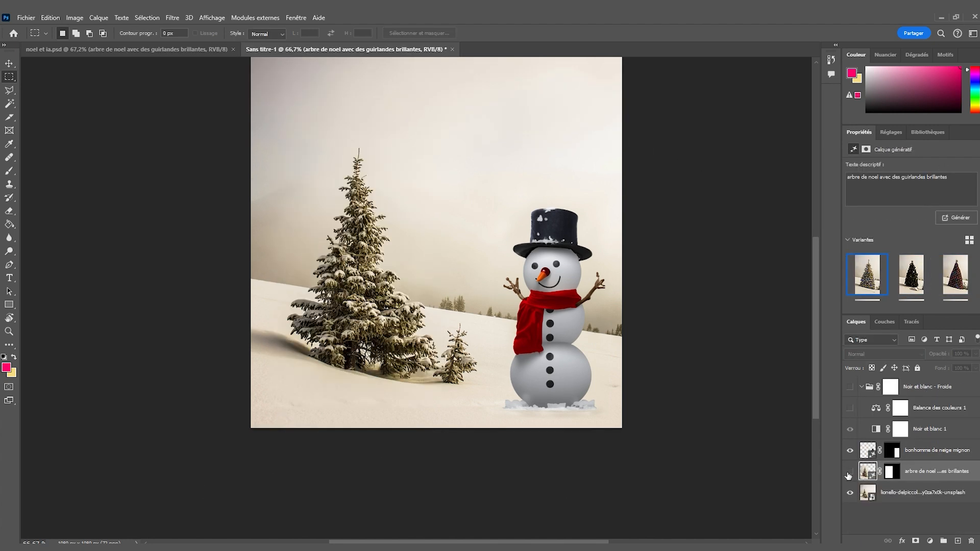
{"action": "left_click", "coordinate": [849, 472]}
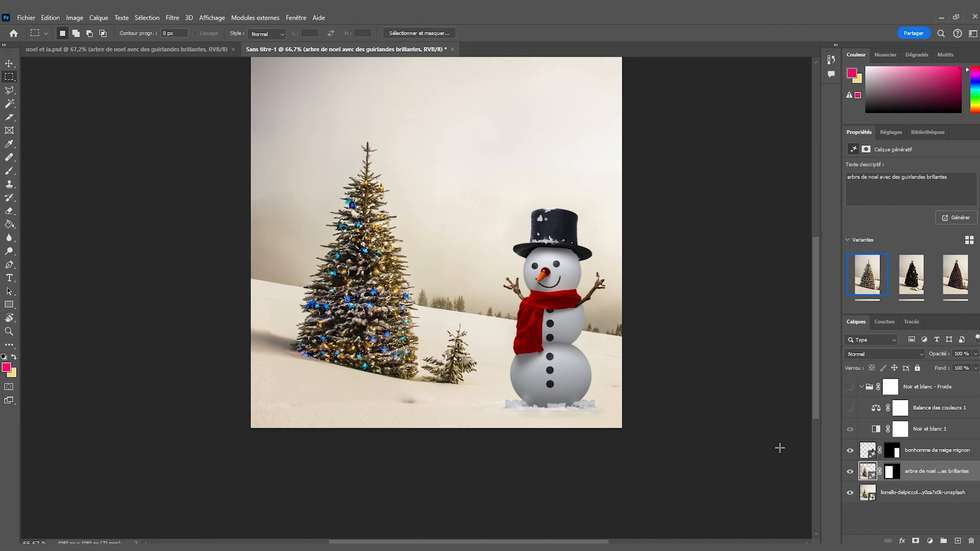
- Generate "des cadeaux de noel" in a rectangular area at the tree's base and choose the third variation with the red boxes
{"action": "left_click_drag", "start_coordinate": [257, 322], "coordinate": [420, 404]}
{"action": "left_click_drag", "start_coordinate": [271, 342], "coordinate": [434, 415]}
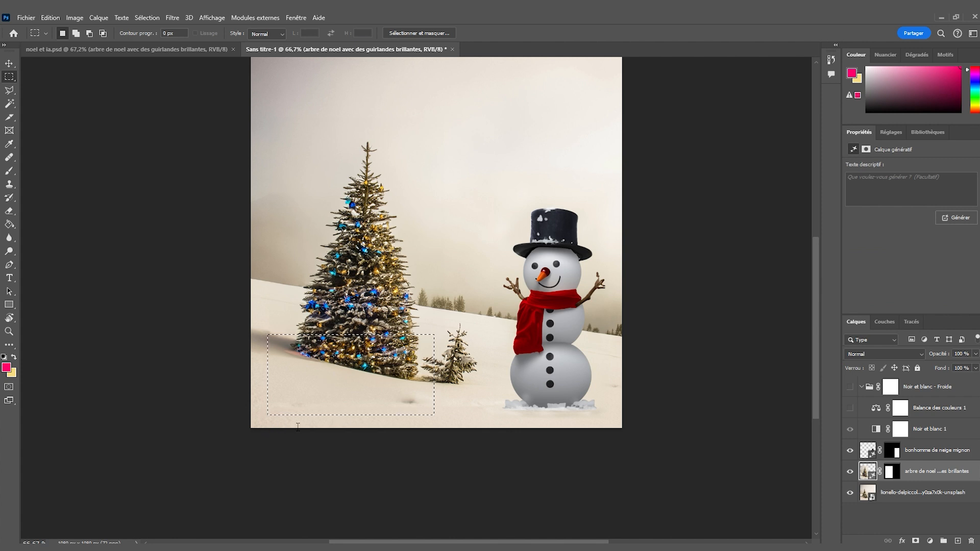
{"action": "type", "text": "des cadeaux de noel"}
{"action": "key", "text": "Return"}
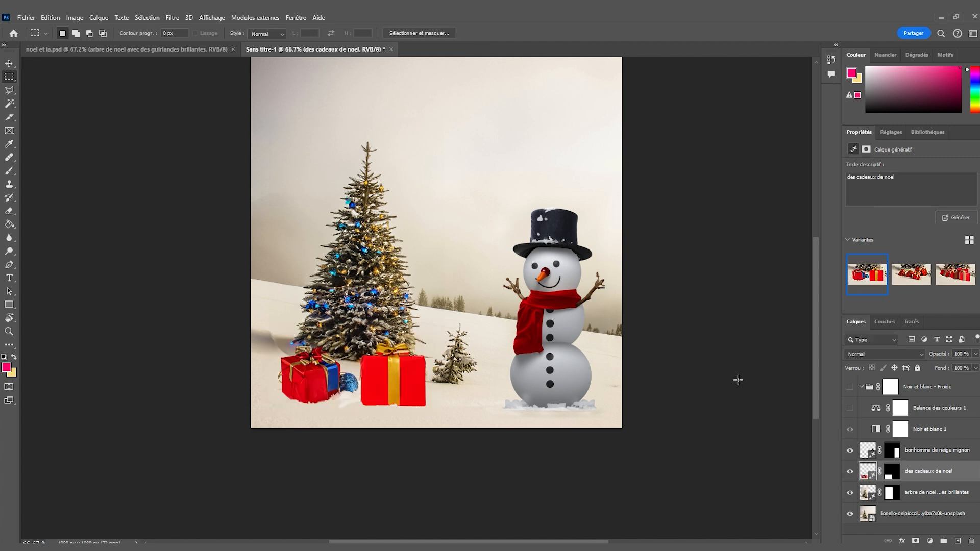
{"action": "left_click", "coordinate": [906, 278]}
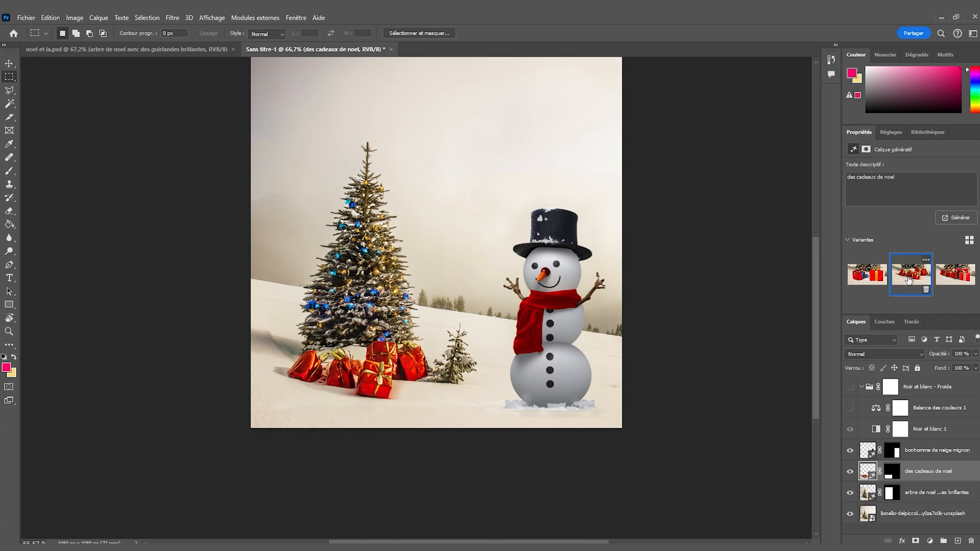
{"action": "left_click", "coordinate": [954, 277]}
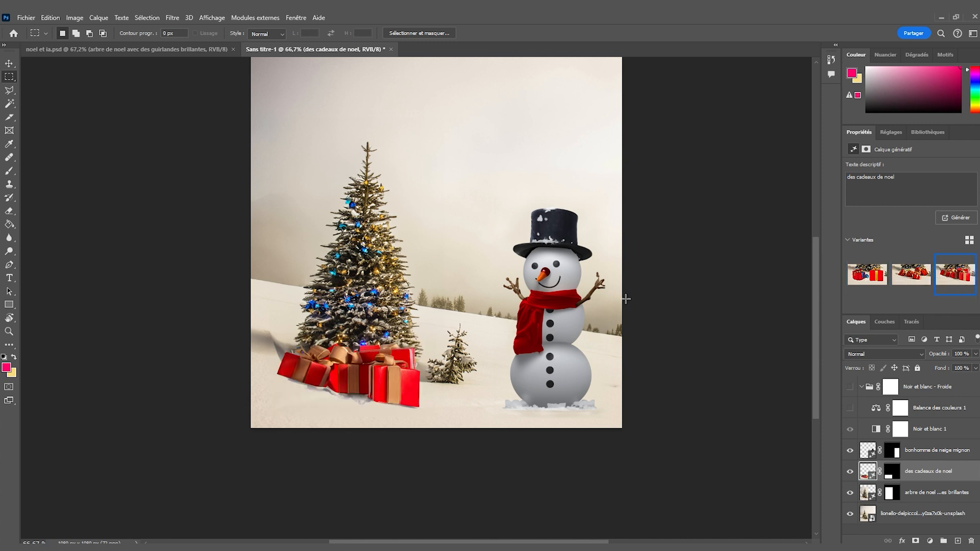
{"action": "key", "text": "ctrl+t"}
{"action": "left_click_drag", "start_coordinate": [378, 353], "coordinate": [428, 374]}
{"action": "left_click_drag", "start_coordinate": [320, 377], "coordinate": [285, 384]}
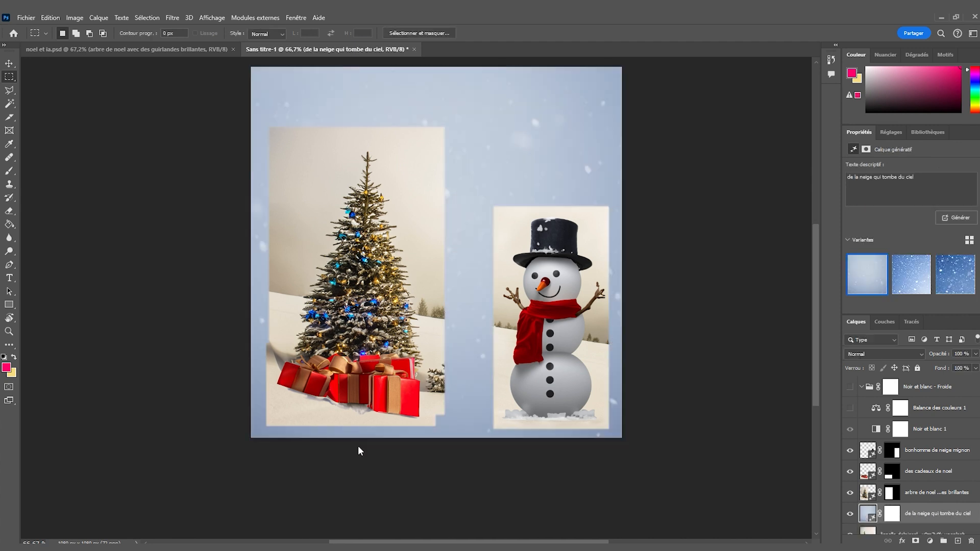
- Bring the "de la neige qui tombe du ciel" layer to the front of all layers and choose its second snow variation
{"action": "scroll", "coordinate": [358, 451], "scroll_direction": "down", "scroll_amount": 1}
{"action": "left_click_drag", "start_coordinate": [914, 513], "coordinate": [923, 384]}
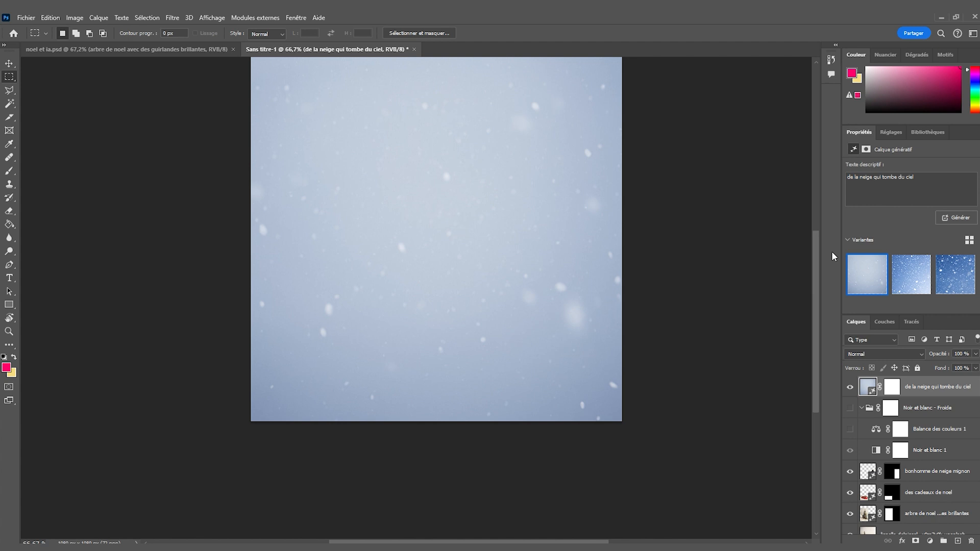
{"action": "left_click", "coordinate": [910, 274]}
{"action": "left_click", "coordinate": [939, 260]}
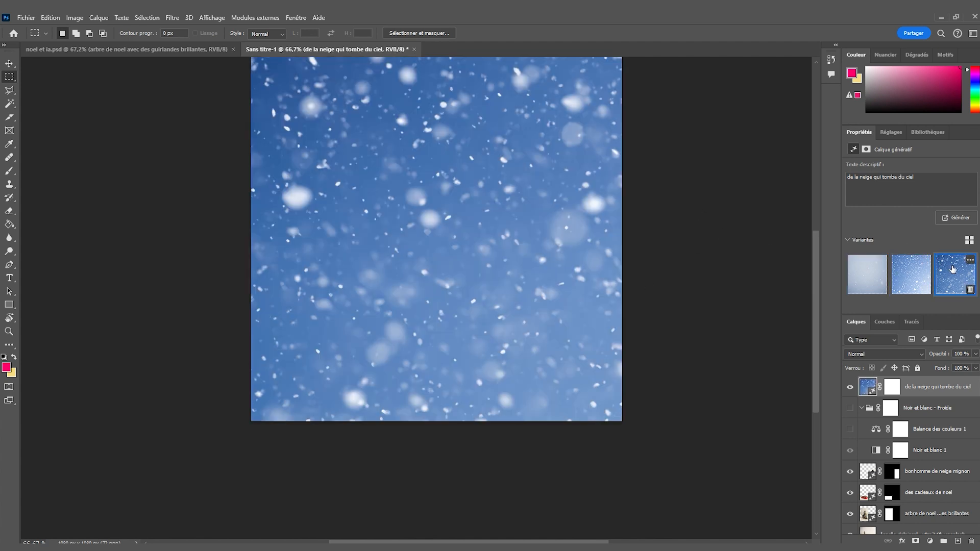
{"action": "left_click", "coordinate": [921, 276]}
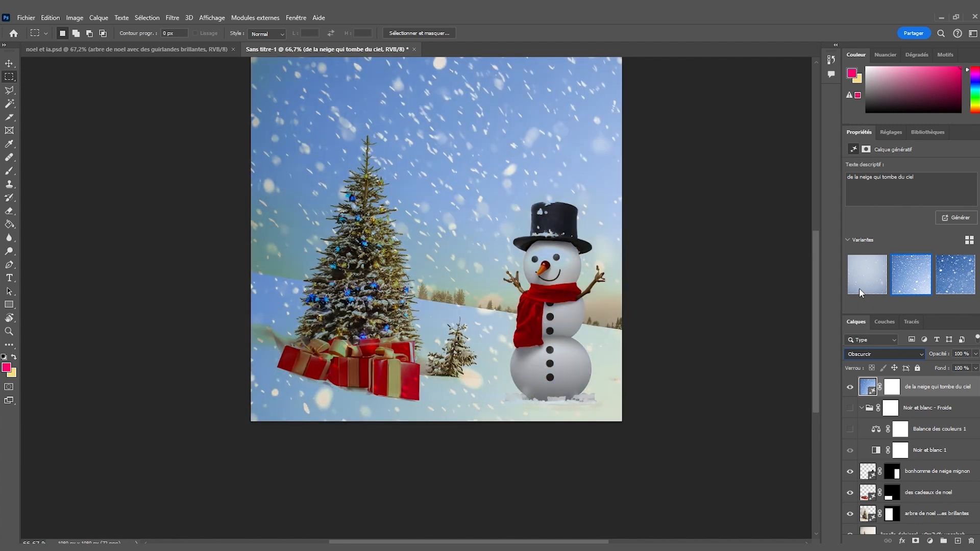
- Set the snow layer's blend mode to Incrustation and compare the scene with the snow hidden and shown
{"action": "left_click", "coordinate": [870, 396]}
{"action": "left_click", "coordinate": [848, 386]}
{"action": "left_click", "coordinate": [849, 386]}
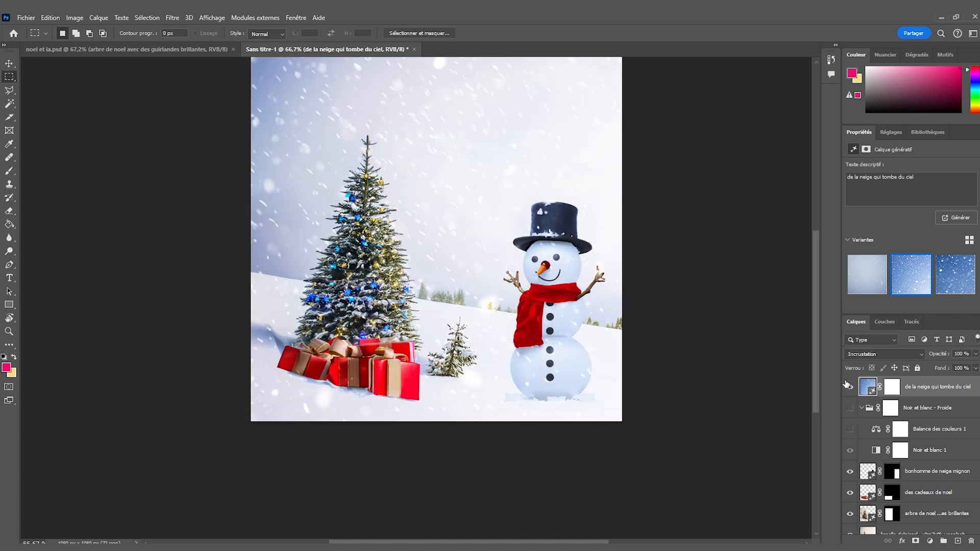
{"action": "left_click", "coordinate": [848, 385]}
{"action": "left_click", "coordinate": [848, 386]}
{"action": "left_click", "coordinate": [848, 386]}
{"action": "left_click", "coordinate": [848, 385]}
{"action": "left_click", "coordinate": [848, 388]}
{"action": "left_click", "coordinate": [849, 388]}
- Preview the other blend modes on the snow layer, set it to Lumière tamisée, and compare with the layer hidden and shown
{"action": "key", "text": "Down"}
{"action": "key", "text": "Down"}
{"action": "key", "text": "Down"}
{"action": "key", "text": "Down"}
{"action": "key", "text": "Down"}
{"action": "key", "text": "Down"}
{"action": "key", "text": "Down"}
{"action": "key", "text": "Down"}
{"action": "key", "text": "Down"}
{"action": "key", "text": "Down"}
{"action": "key", "text": "Down"}
{"action": "key", "text": "Down"}
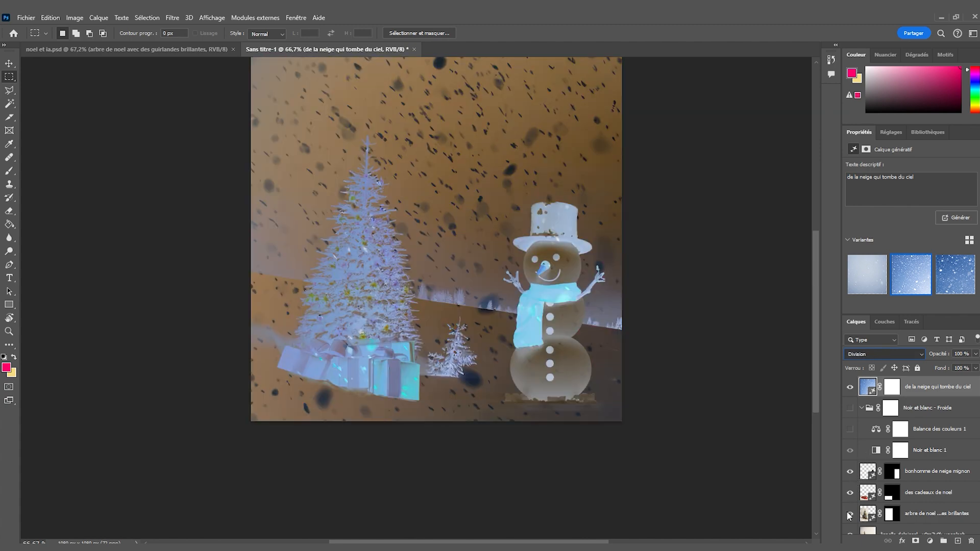
{"action": "key", "text": "Up"}
{"action": "key", "text": "Up"}
{"action": "key", "text": "Up"}
{"action": "key", "text": "Up"}
{"action": "key", "text": "Up"}
{"action": "key", "text": "Up"}
{"action": "key", "text": "Up"}
{"action": "key", "text": "Up"}
{"action": "key", "text": "Up"}
{"action": "key", "text": "Up"}
{"action": "key", "text": "Up"}
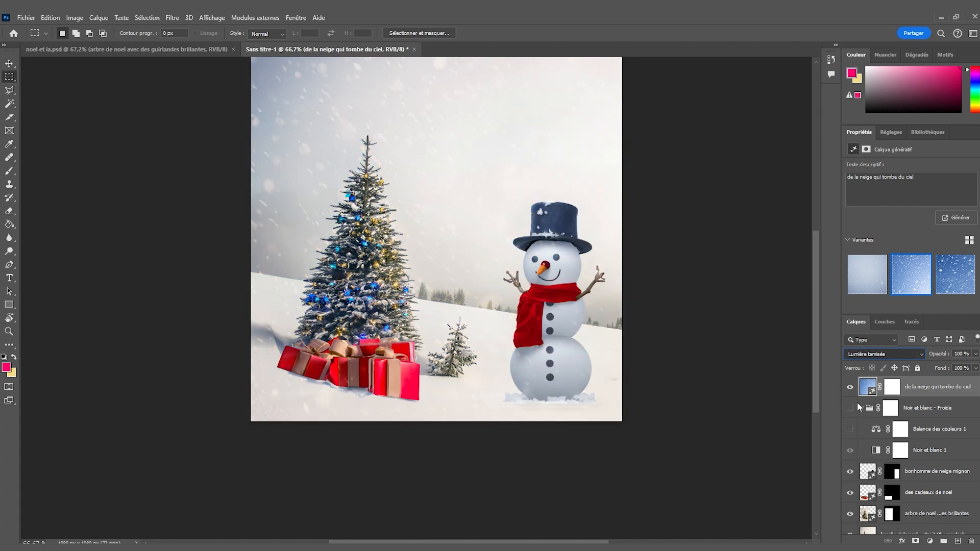
{"action": "left_click", "coordinate": [849, 387]}
{"action": "left_click", "coordinate": [849, 387]}
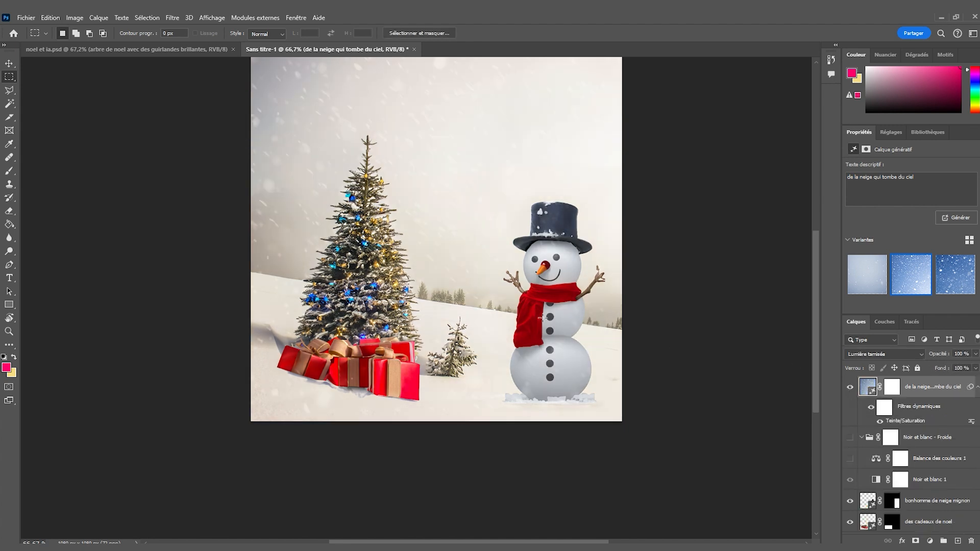
- Add the text "Joyeux Noël !" in the sky just above the tree
{"action": "left_click", "coordinate": [9, 64]}
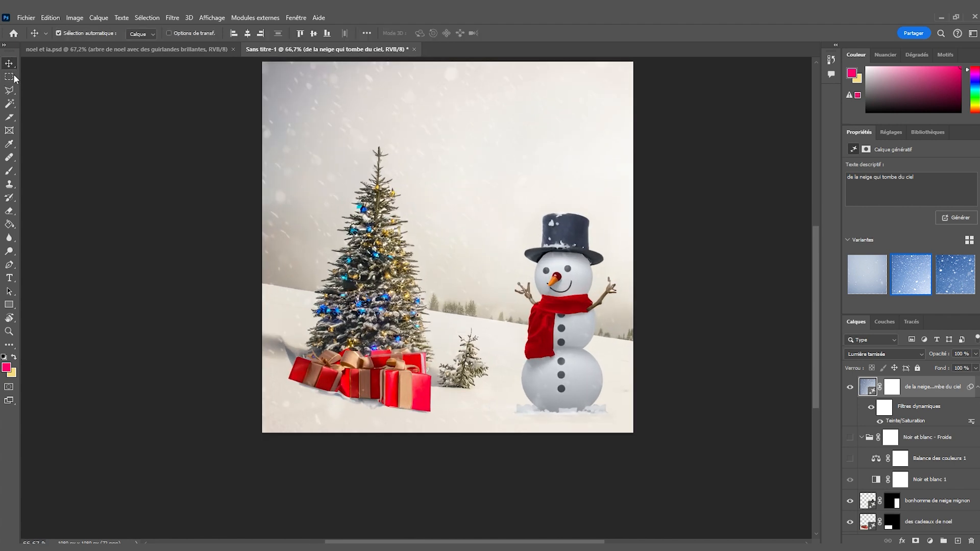
{"action": "scroll", "coordinate": [444, 275], "scroll_direction": "up", "scroll_amount": 1}
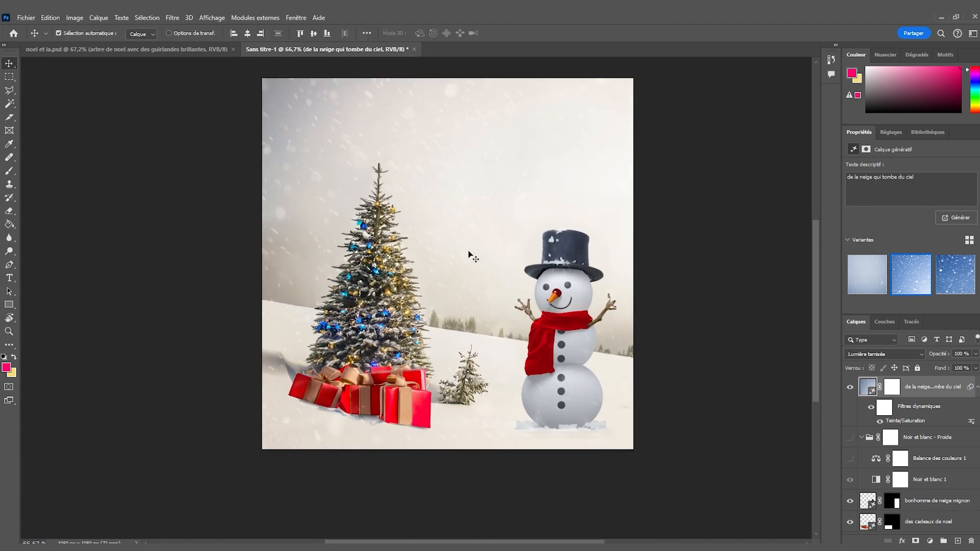
{"action": "key", "text": "t"}
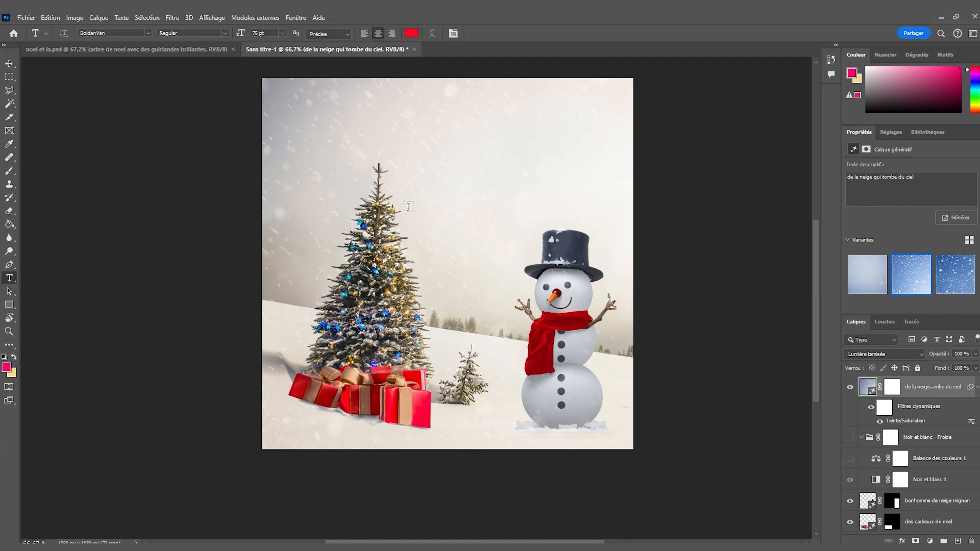
{"action": "left_click", "coordinate": [408, 164]}
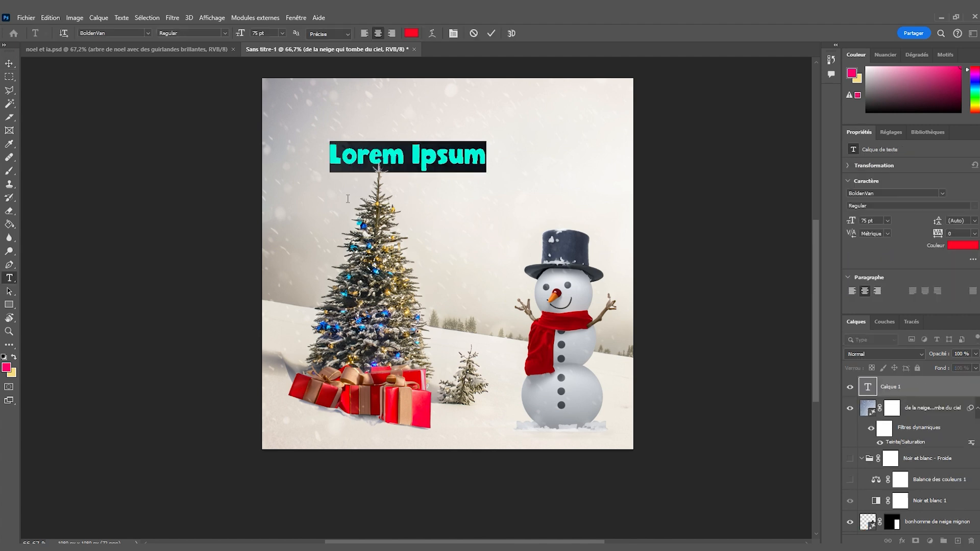
{"action": "key", "text": "Up"}
{"action": "key", "text": "Down"}
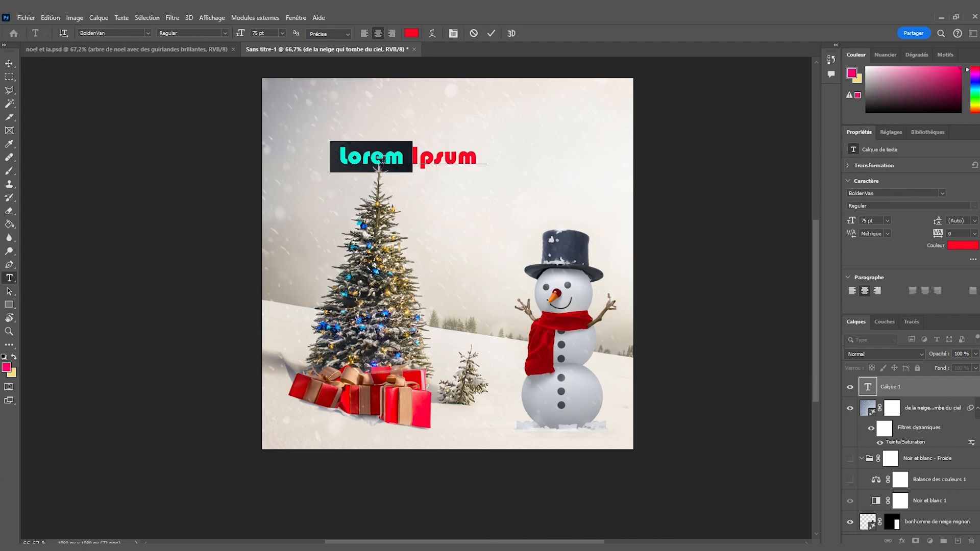
{"action": "type", "text": "Joy"}
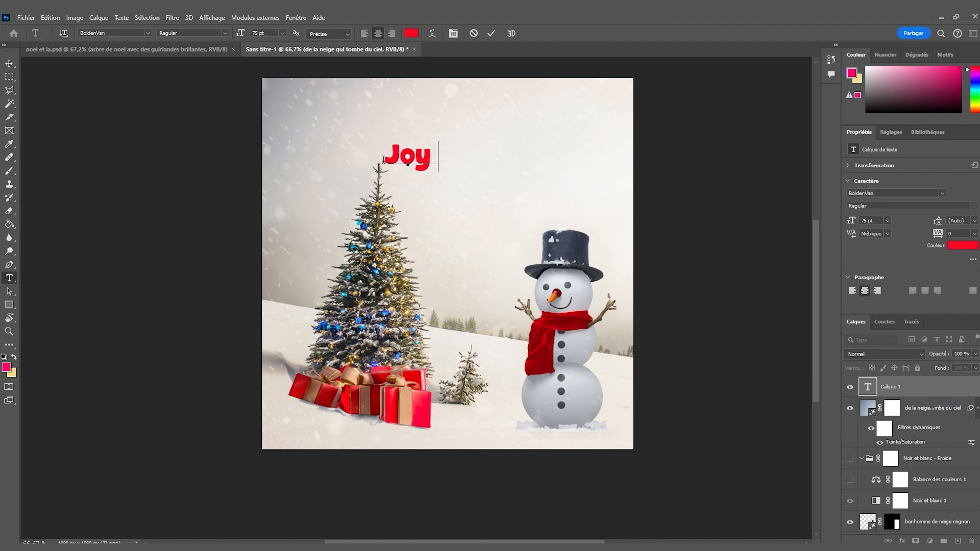
{"action": "type", "text": "eux No"}
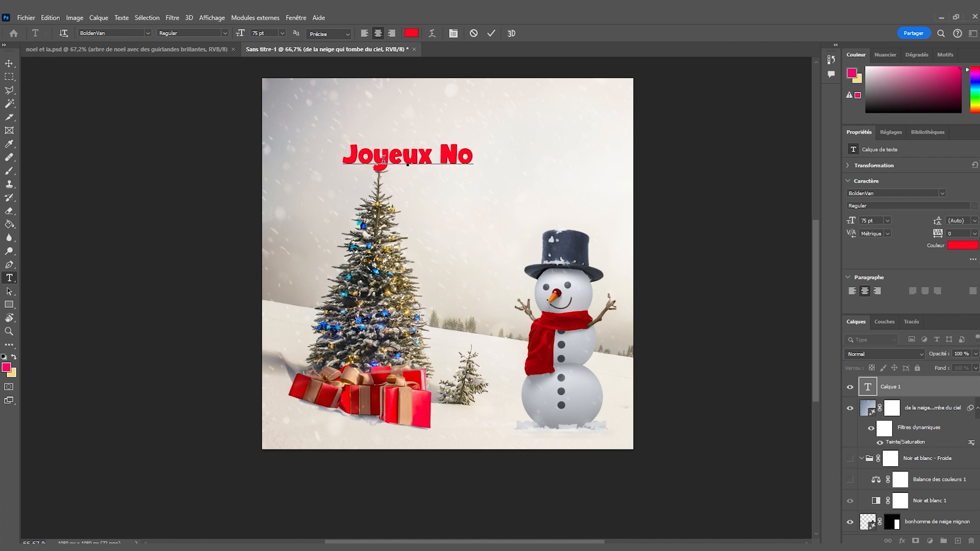
{"action": "type", "text": "ël !"}
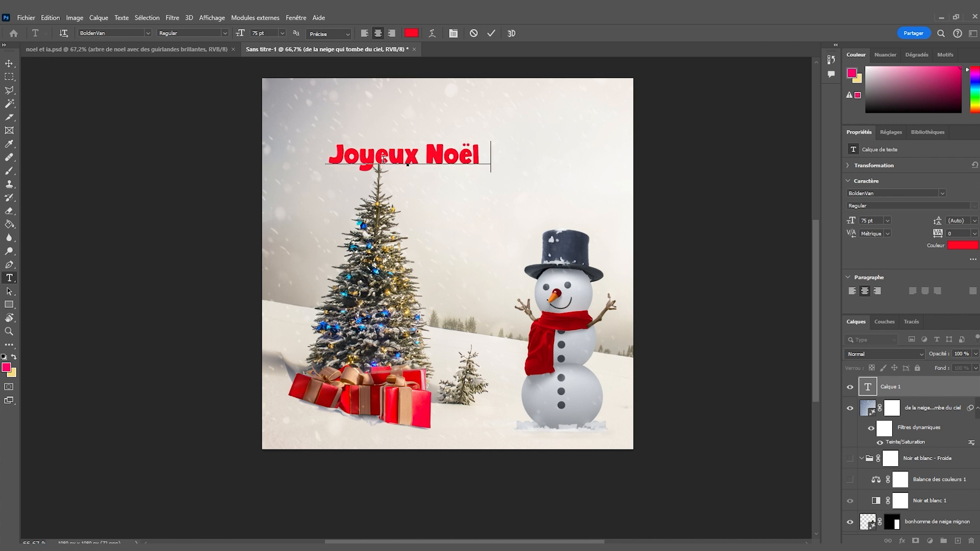
{"action": "key", "text": "BackSpace"}
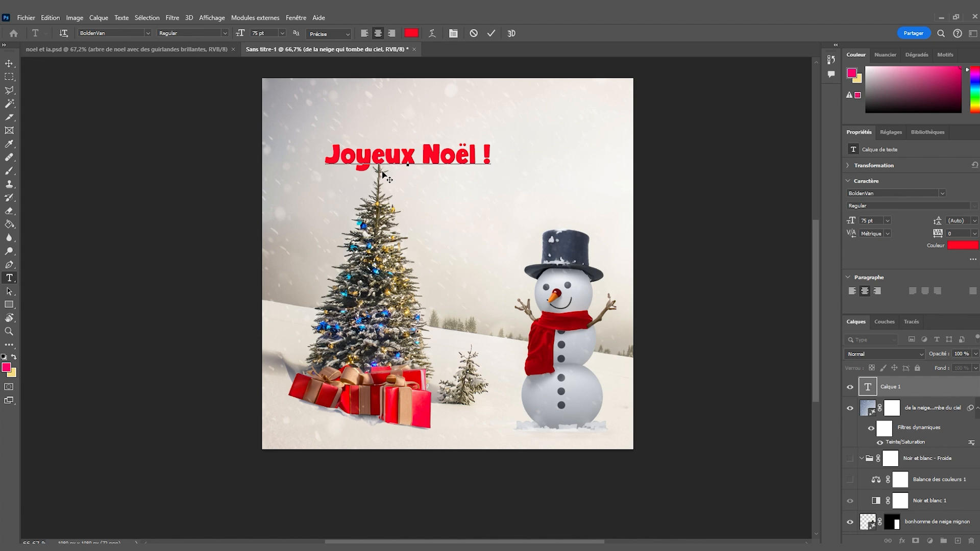
- Recolour the whole "Joyeux Noël !" text with a bright red sampled from the gift boxes
{"action": "triple_click", "coordinate": [382, 174]}
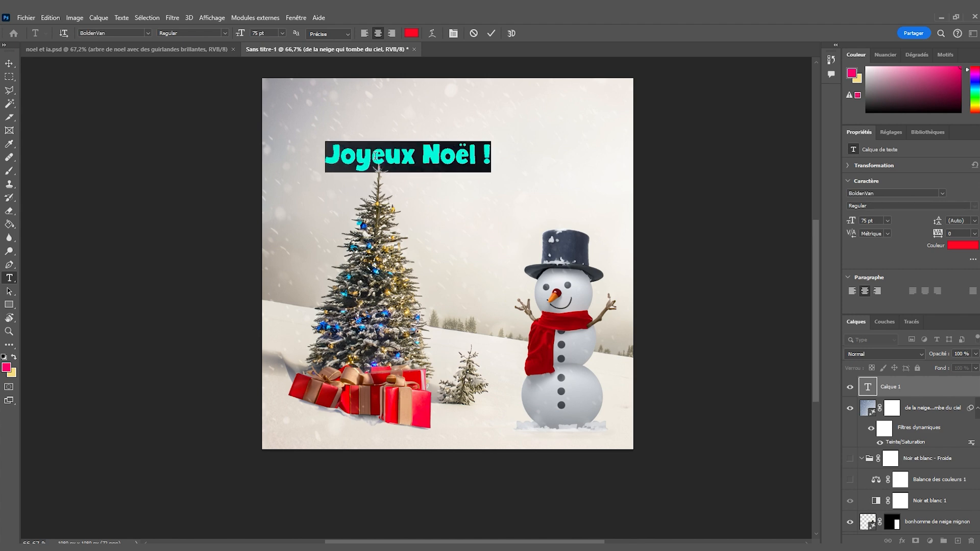
{"action": "left_click", "coordinate": [146, 33]}
{"action": "left_click", "coordinate": [586, 197]}
{"action": "left_click", "coordinate": [541, 270]}
{"action": "left_click", "coordinate": [420, 401]}
{"action": "left_click", "coordinate": [415, 400]}
{"action": "left_click", "coordinate": [356, 398]}
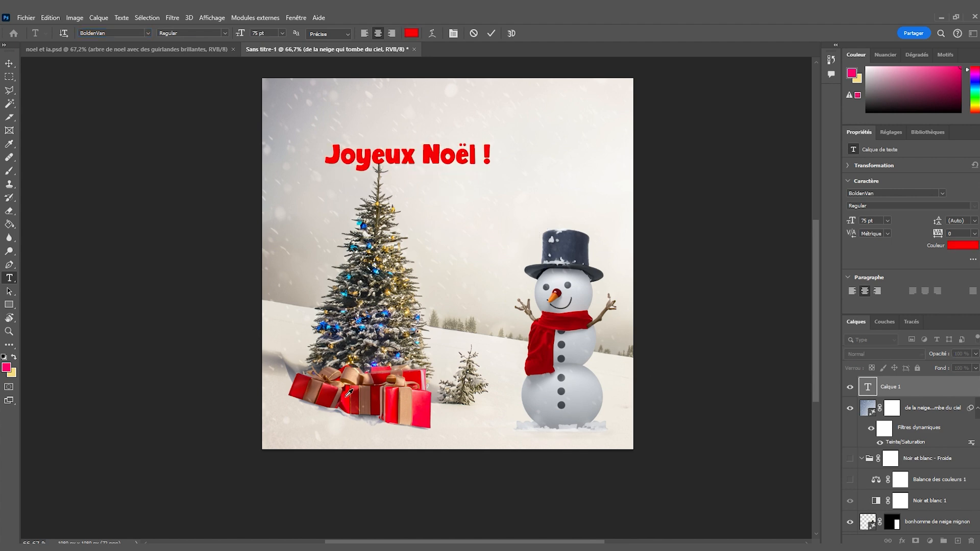
{"action": "left_click", "coordinate": [760, 317]}
- Enlarge the "Joyeux Noël !" text, centre it in the sky above the tree, and clear the layer selection
{"action": "left_click", "coordinate": [9, 63]}
{"action": "left_click_drag", "start_coordinate": [527, 155], "coordinate": [527, 141]}
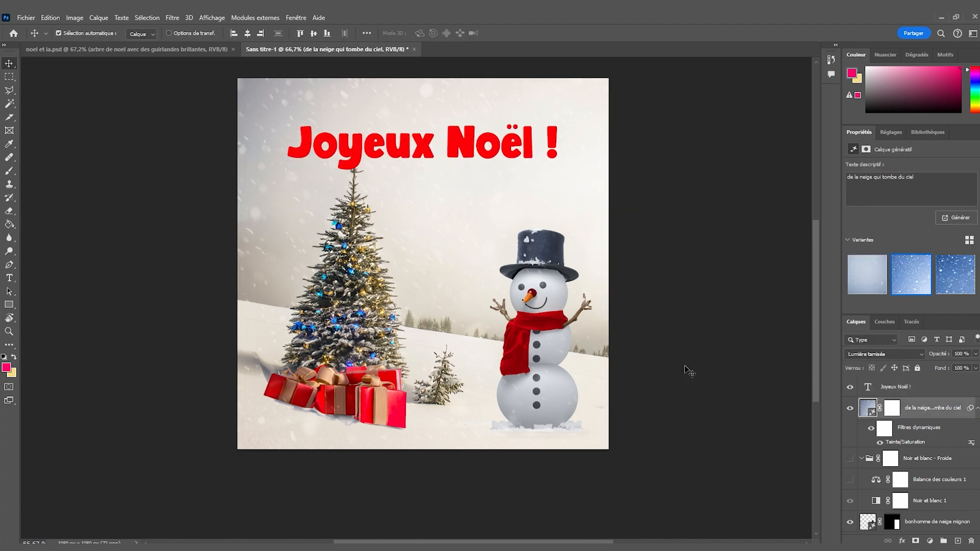
{"action": "left_click", "coordinate": [685, 366]}
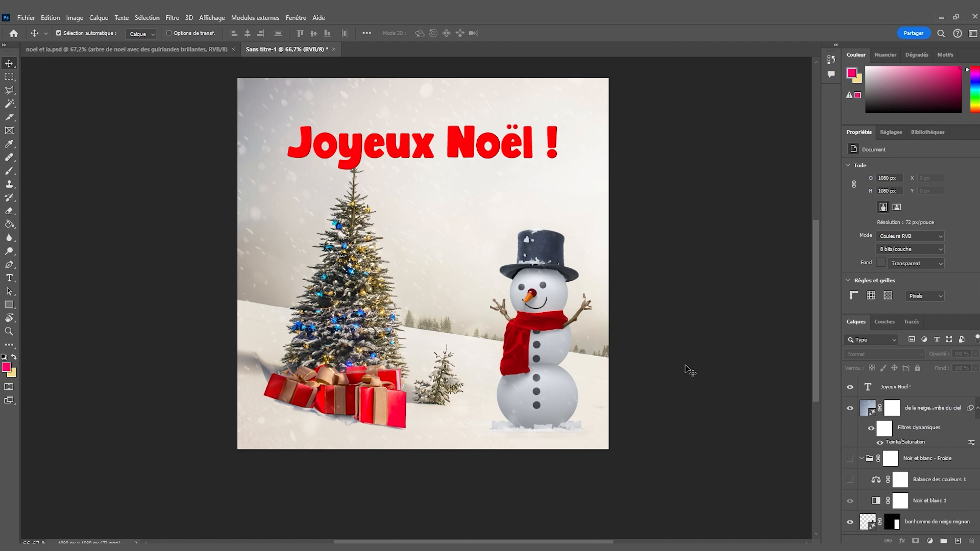
- Paste a horizontally flipped copy of the snow layer above the "Joyeux Noël !" text and set its opacity to 54 %
{"action": "left_click", "coordinate": [876, 408]}
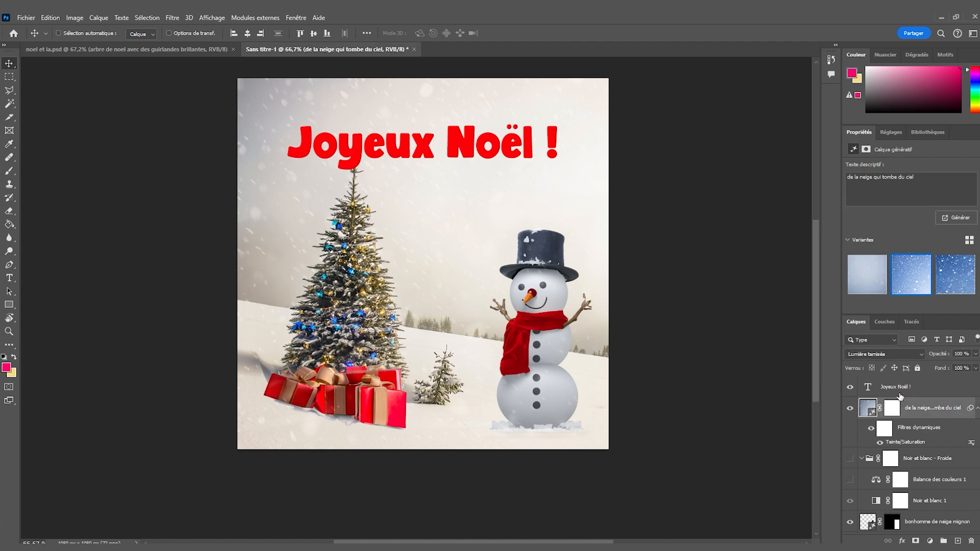
{"action": "left_click", "coordinate": [898, 387]}
{"action": "key", "text": "ctrl+v"}
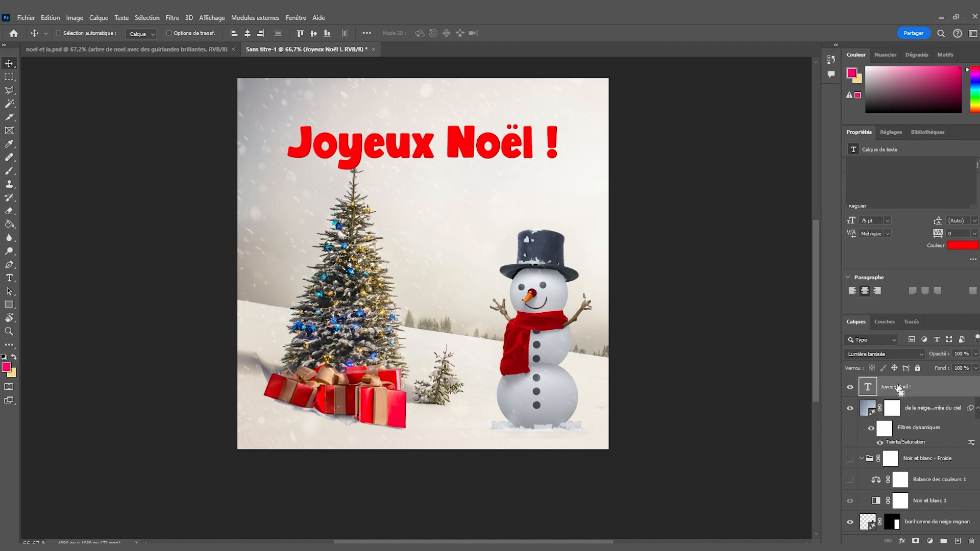
{"action": "key", "text": "ctrl+t"}
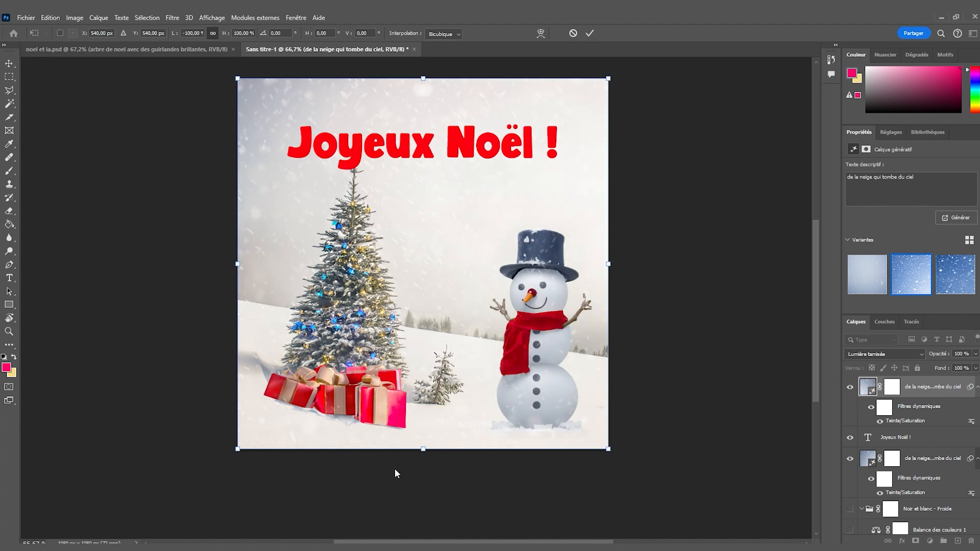
{"action": "key", "text": "Return"}
{"action": "left_click_drag", "start_coordinate": [940, 355], "coordinate": [917, 355]}
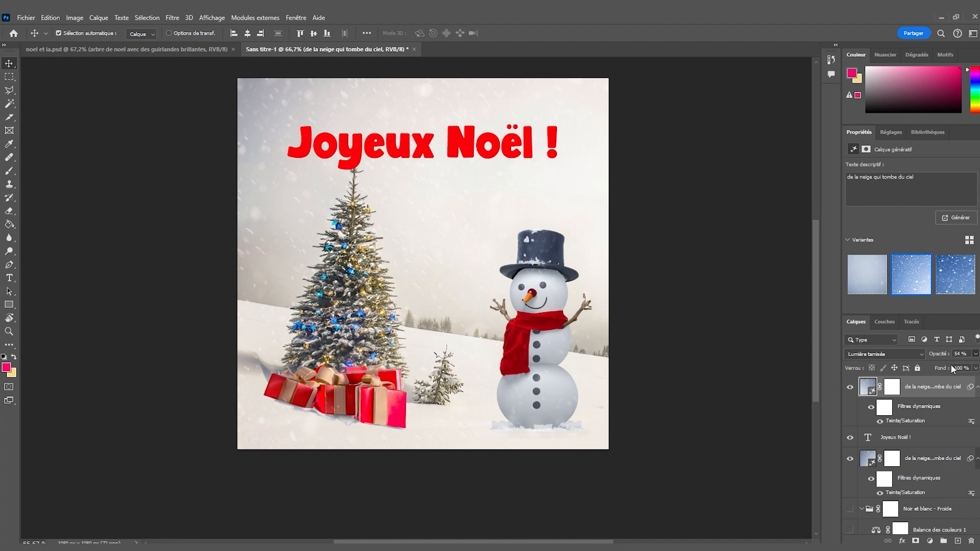
{"action": "scroll", "coordinate": [434, 386], "scroll_direction": "down", "scroll_amount": 1}
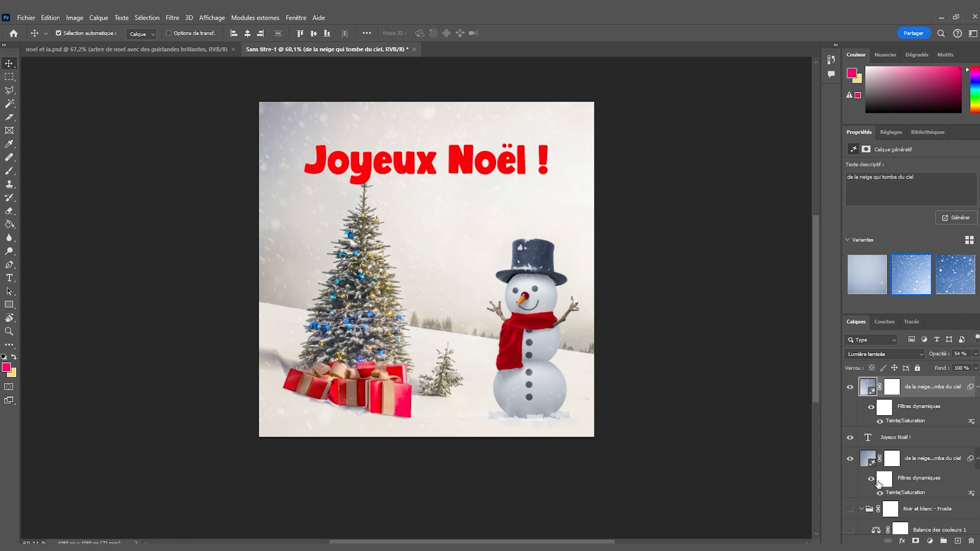
- Select the "bonhomme de neige mignon" layer and look through its generated snowman variants
{"action": "scroll", "coordinate": [898, 449], "scroll_direction": "down", "scroll_amount": 3}
{"action": "left_click", "coordinate": [861, 461]}
{"action": "left_click", "coordinate": [850, 461]}
{"action": "left_click", "coordinate": [850, 461]}
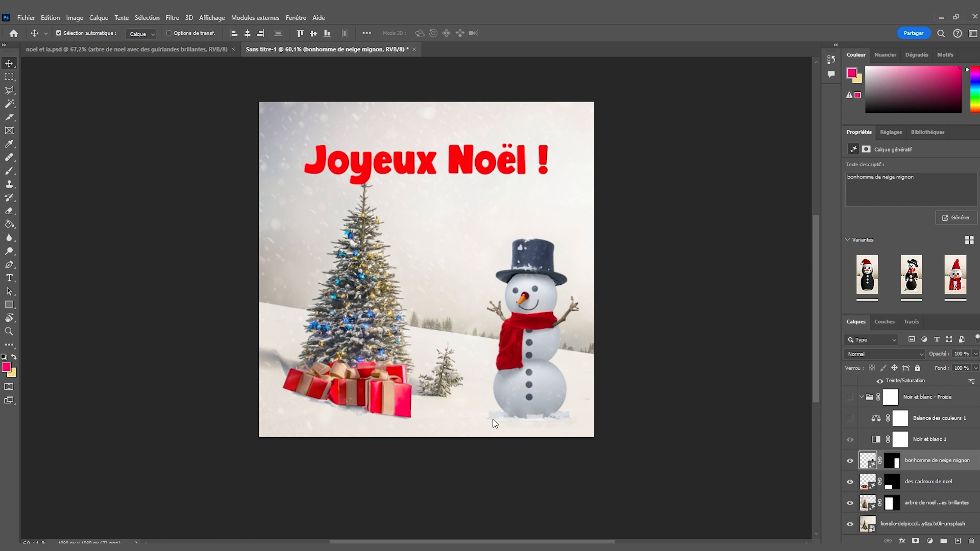
{"action": "scroll", "coordinate": [887, 272], "scroll_direction": "down", "scroll_amount": 5}
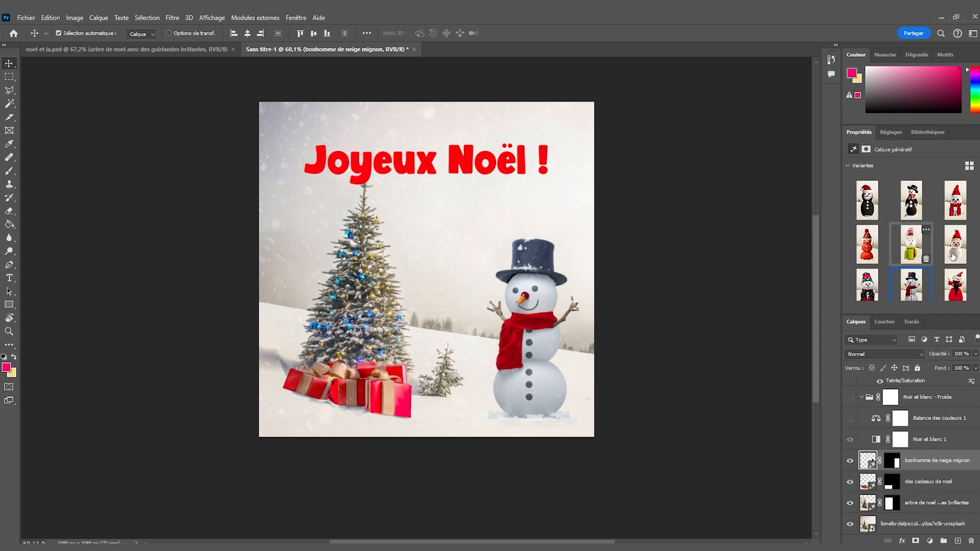
{"action": "scroll", "coordinate": [887, 272], "scroll_direction": "down", "scroll_amount": 1}
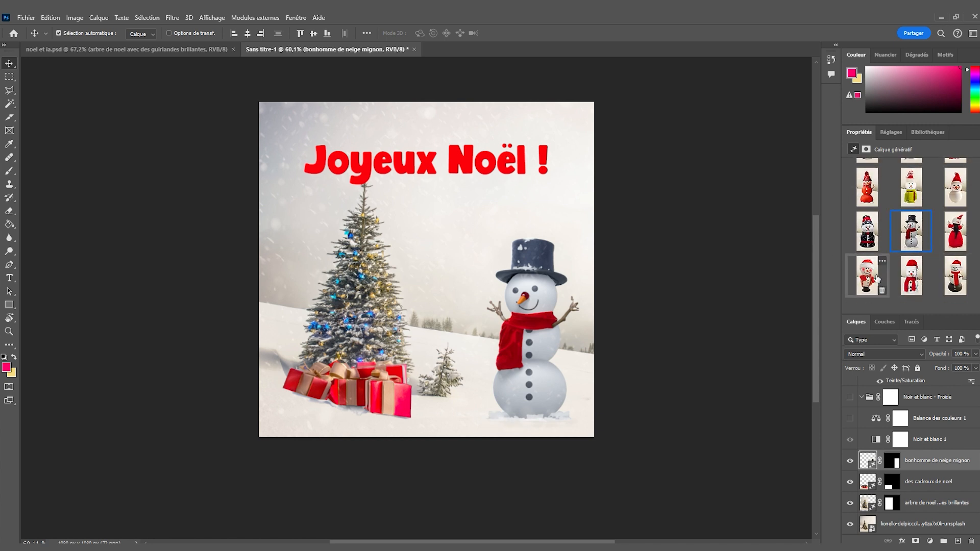
{"action": "left_click", "coordinate": [877, 278]}
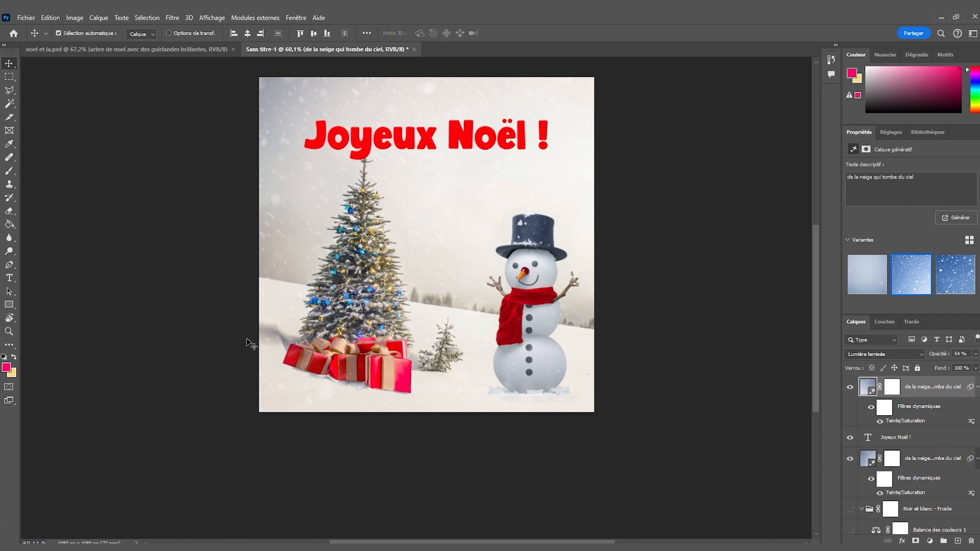
- Compare the card with the earlier version in noel et ia.psd, including its falling-snow layer, and return to the Sans titre-1 document
{"action": "left_click", "coordinate": [122, 46]}
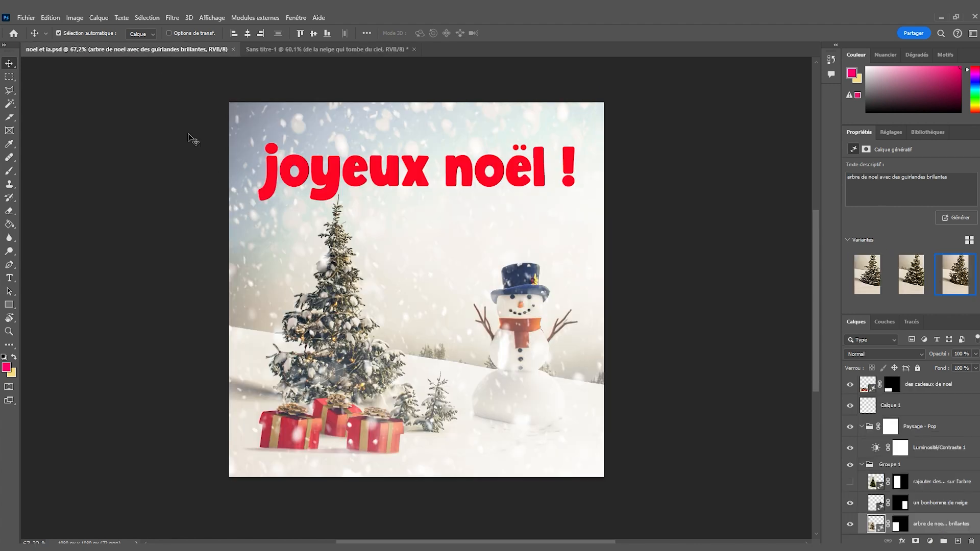
{"action": "left_click", "coordinate": [309, 275]}
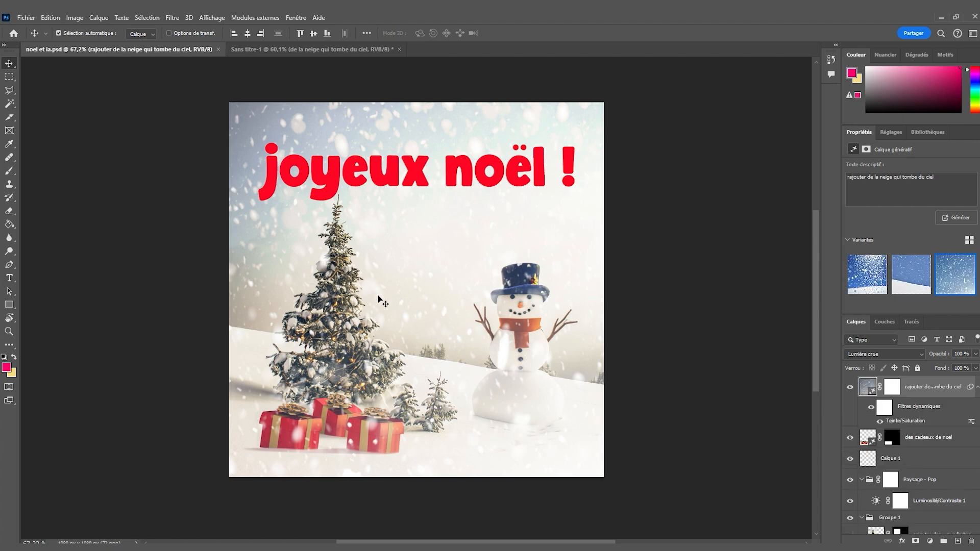
{"action": "key", "text": "ctrl+Tab"}
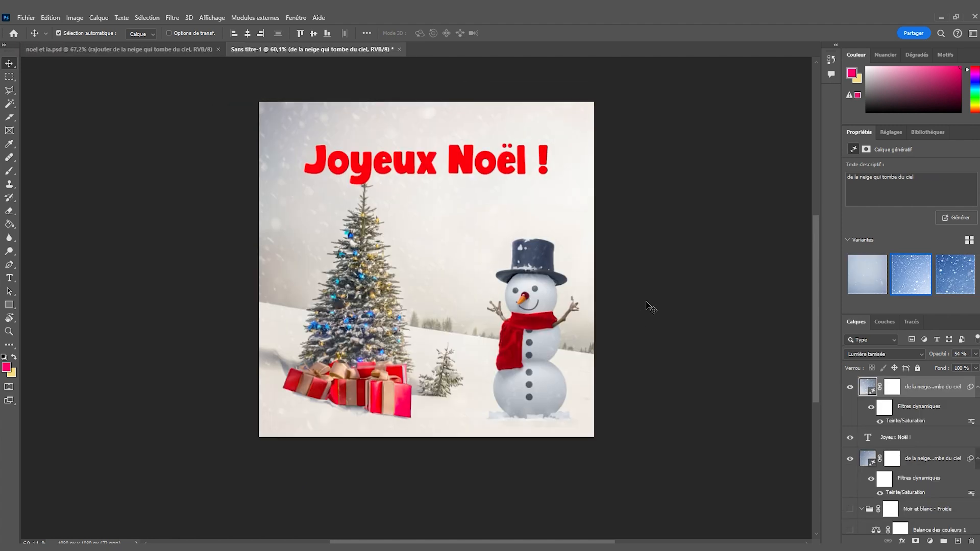
{"action": "left_click", "coordinate": [645, 292]}
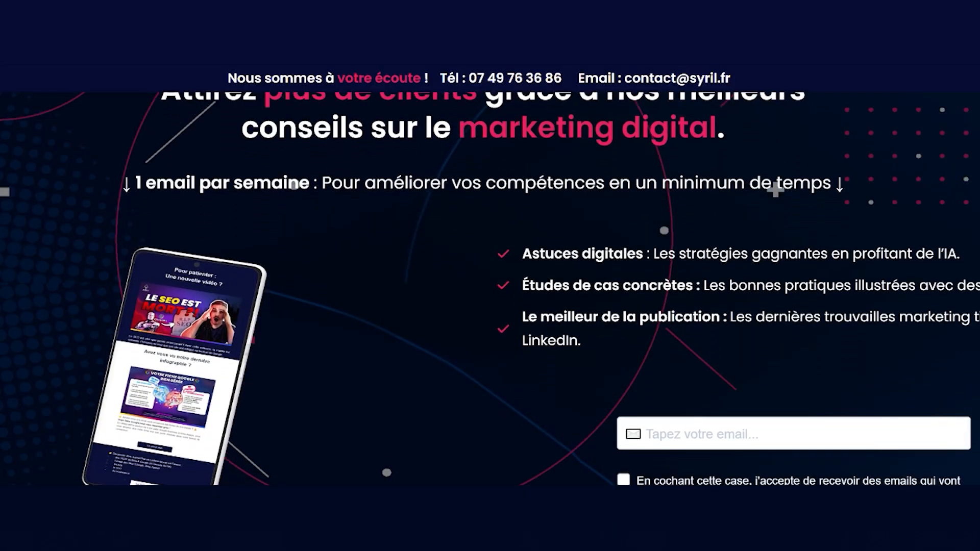
{"action": "scroll", "coordinate": [490, 288], "scroll_direction": "down", "scroll_amount": 3}
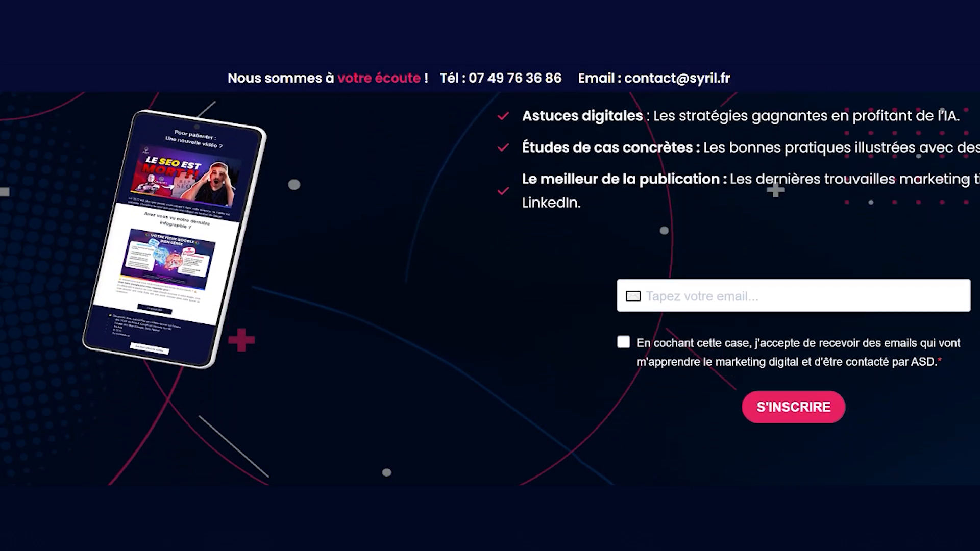